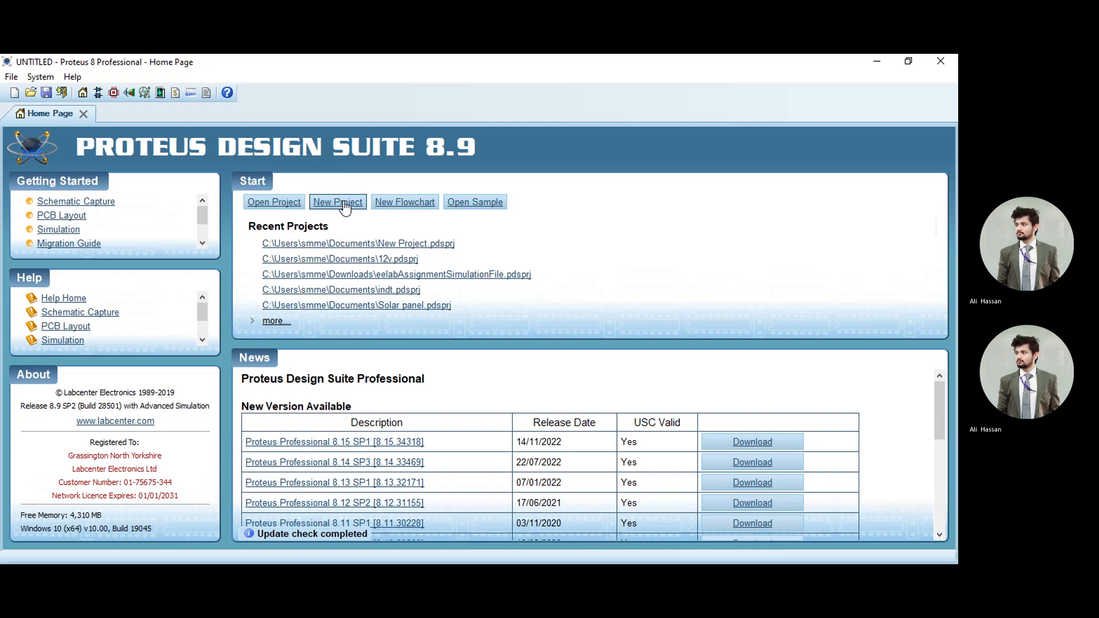
- Start a new project named Lab 4, keeping the default Documents folder
click(343, 203)
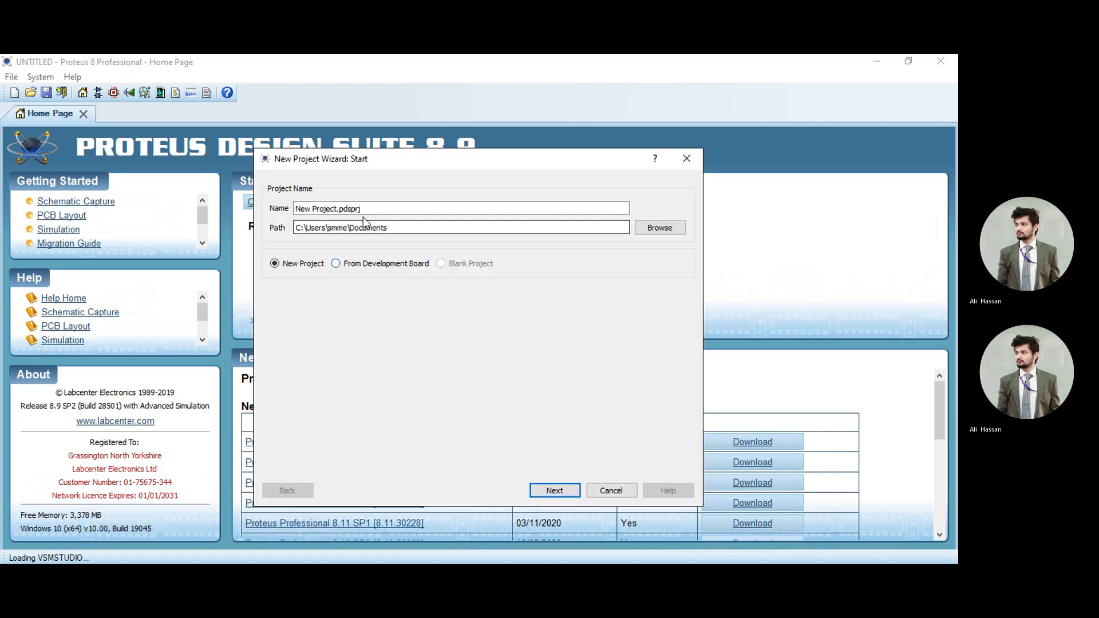
drag(334, 209, 220, 211)
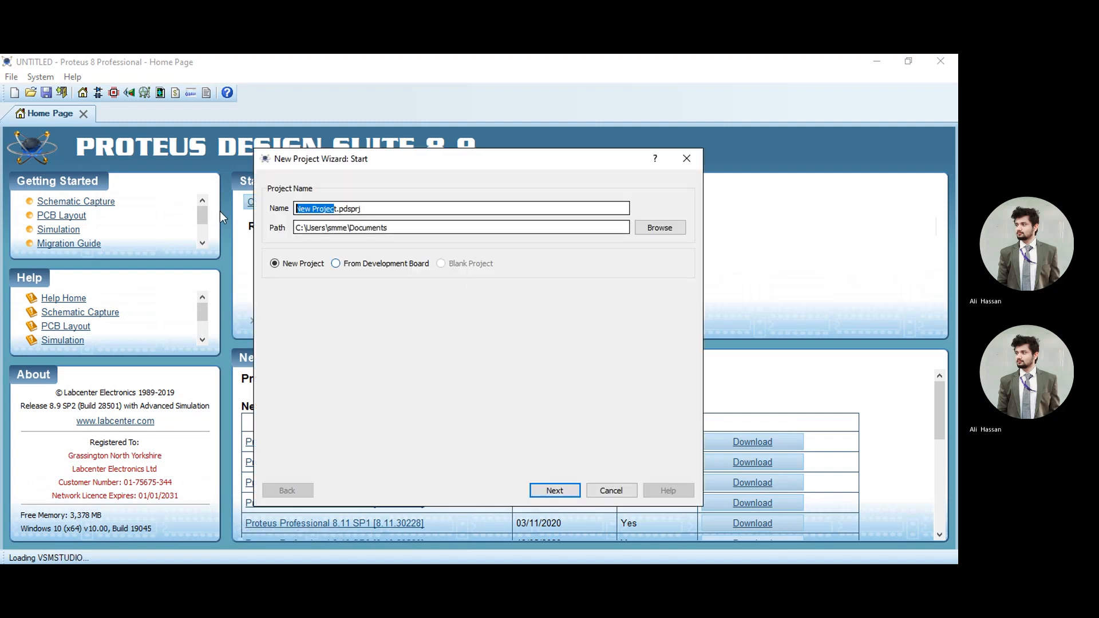
key(Delete)
key(Delete)
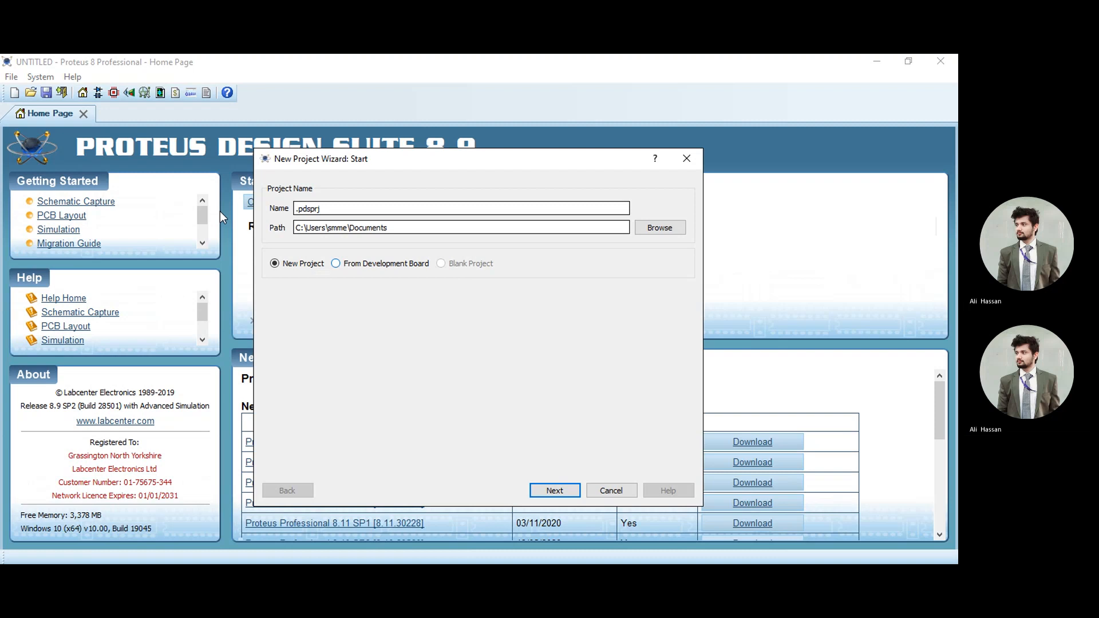
text(Lab 4)
click(554, 490)
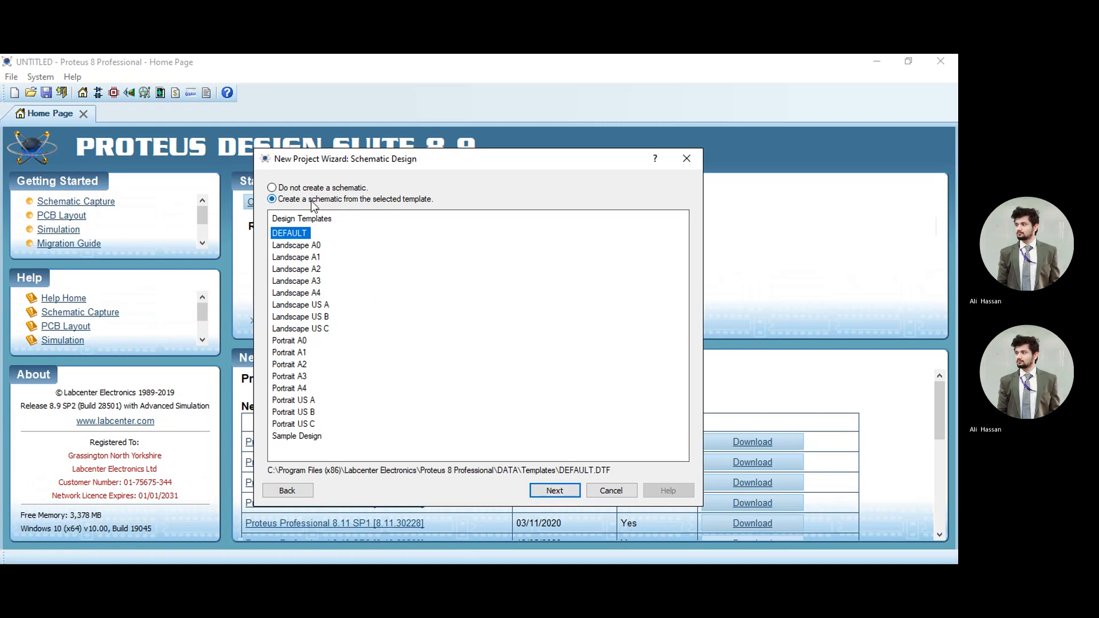
- Finish creating the project with the DEFAULT schematic template, no PCB layout and no firmware
click(575, 491)
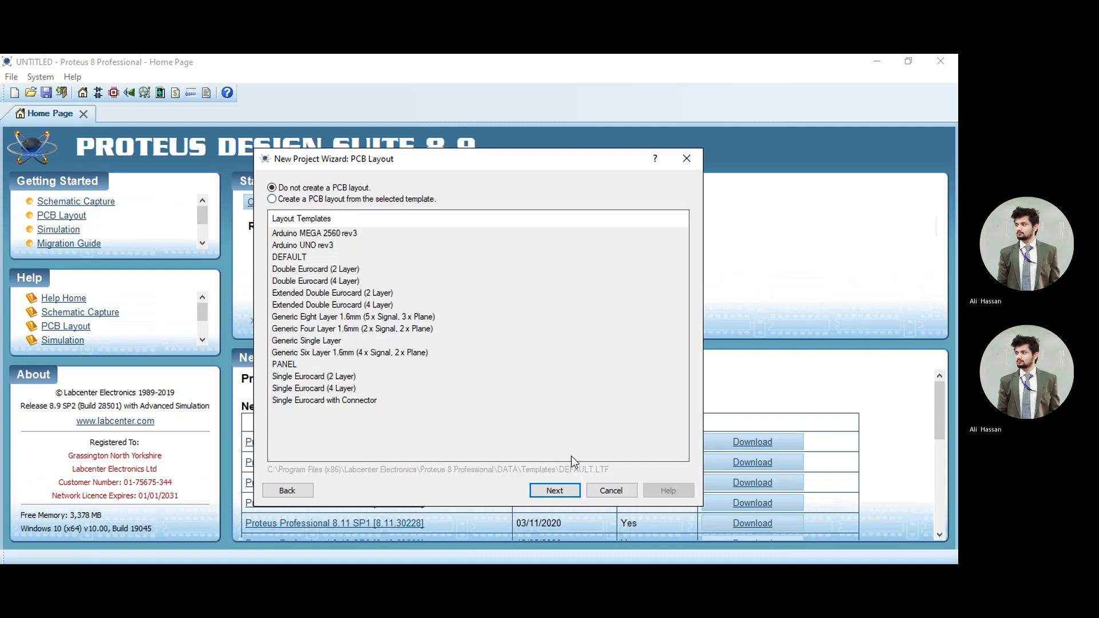
click(564, 490)
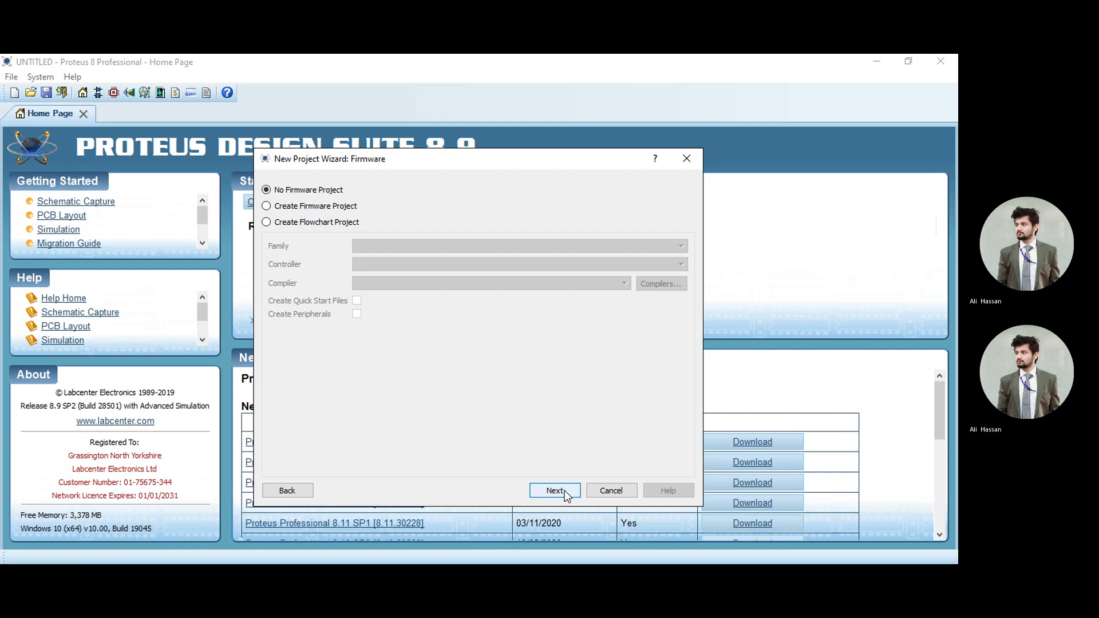
click(564, 491)
click(554, 490)
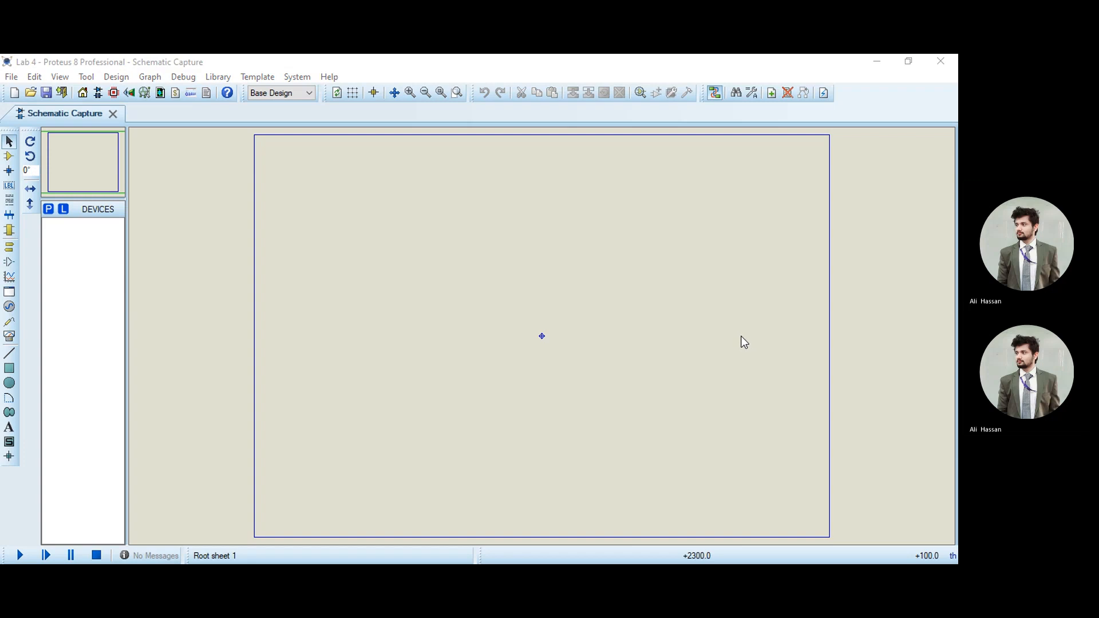
- Find the generic RESISTOR device in the parts library and place it horizontally in the upper middle of the sheet
click(183, 76)
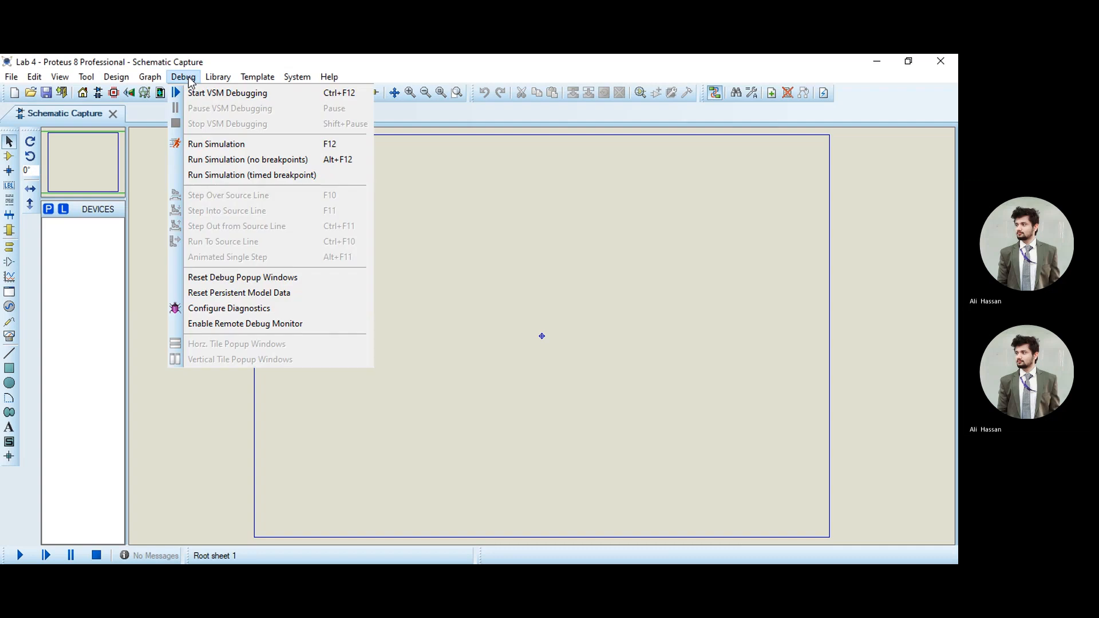
mouse_move(218, 77)
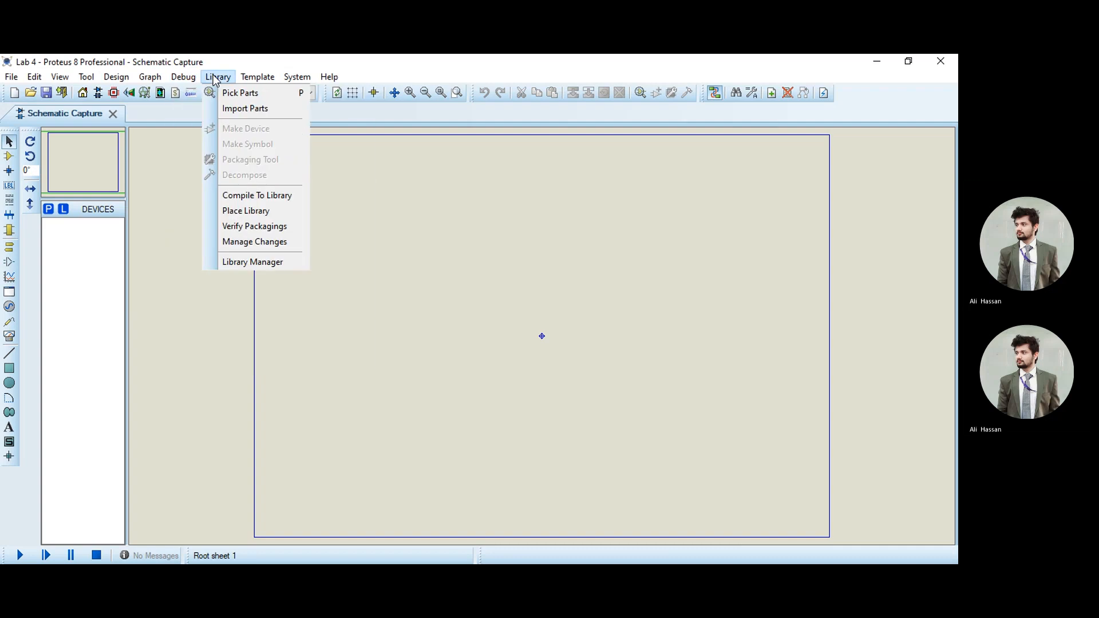
click(232, 94)
text(resis)
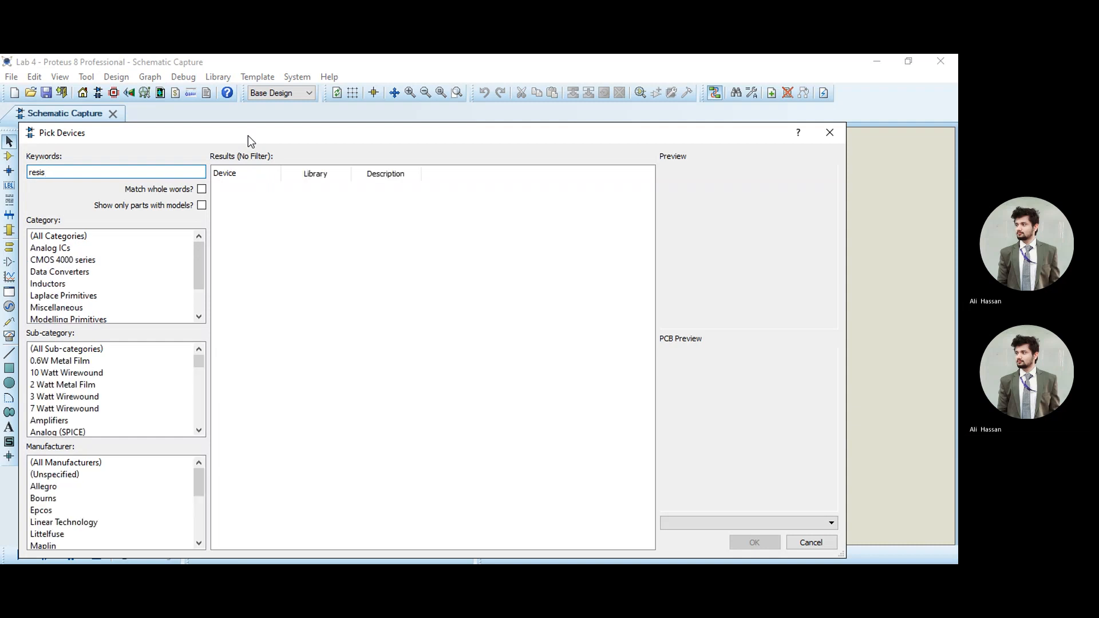
text(tor)
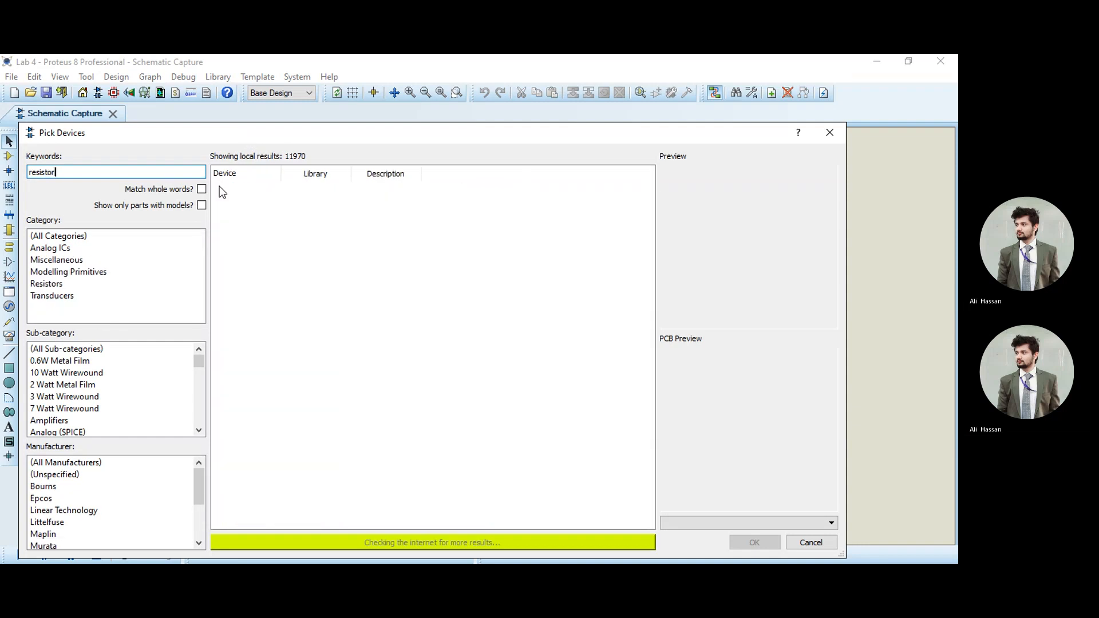
click(754, 542)
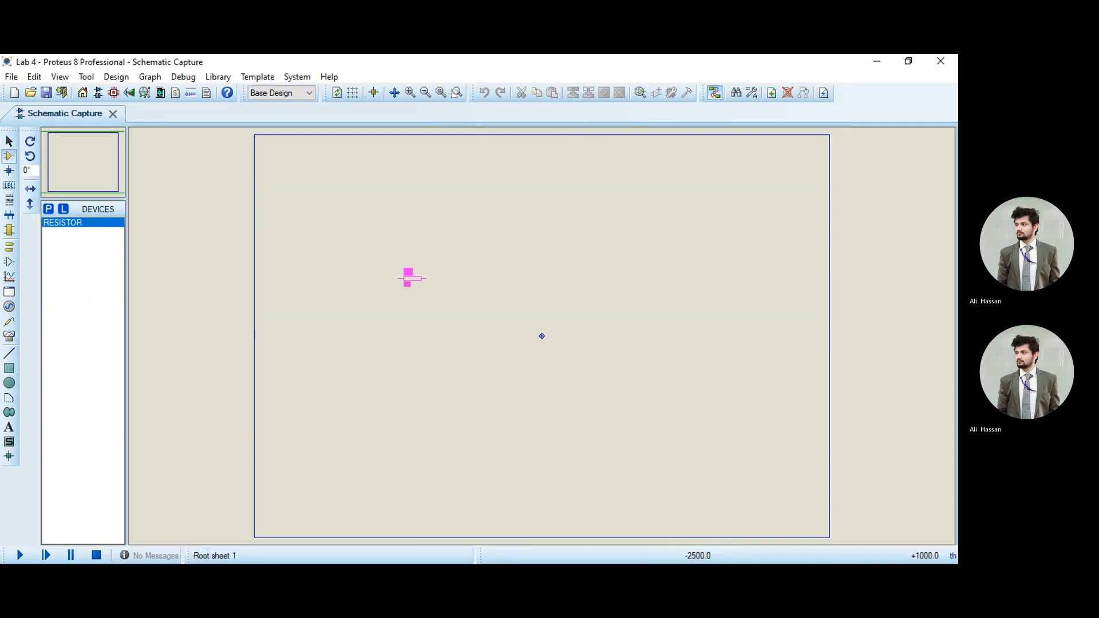
click(493, 273)
- Find the 1N4007 diode in the parts library and place it just left of the resistor
click(228, 78)
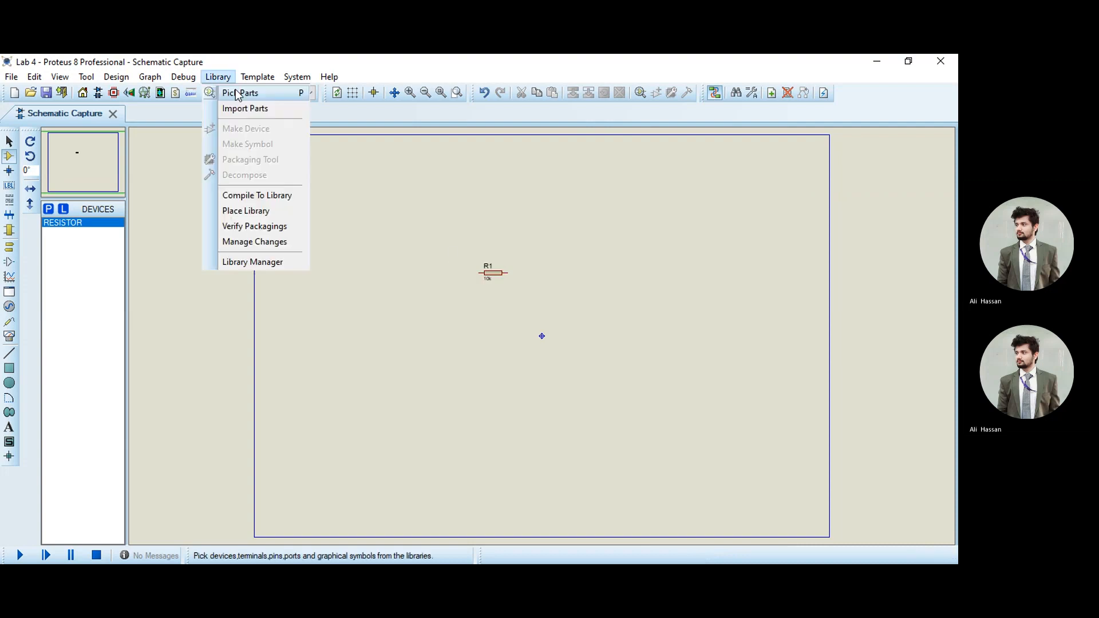
click(253, 93)
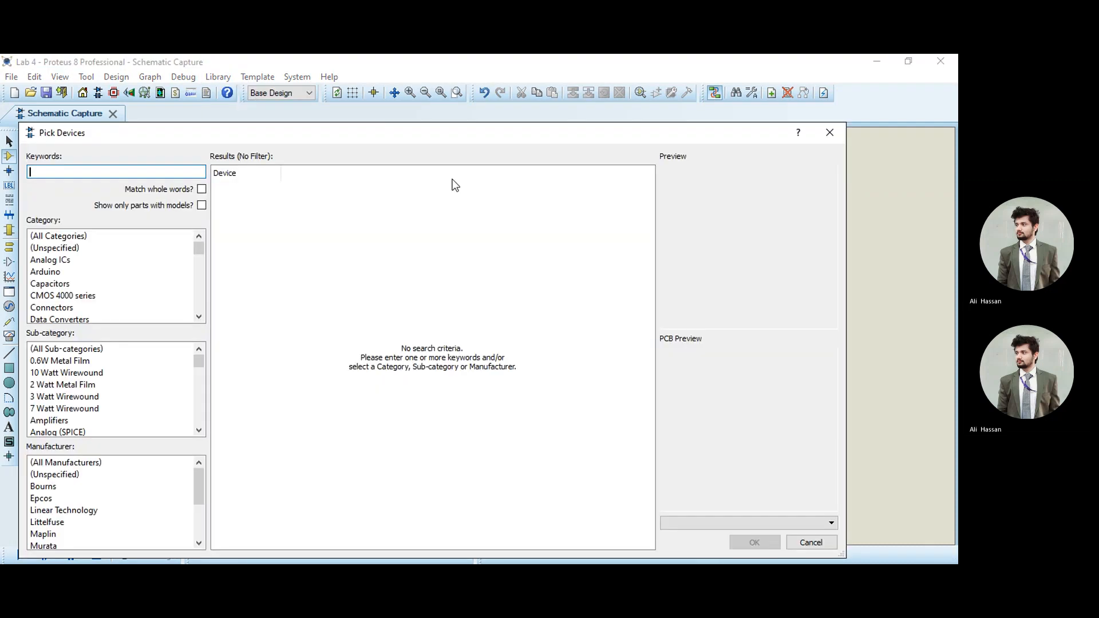
text(1n4007)
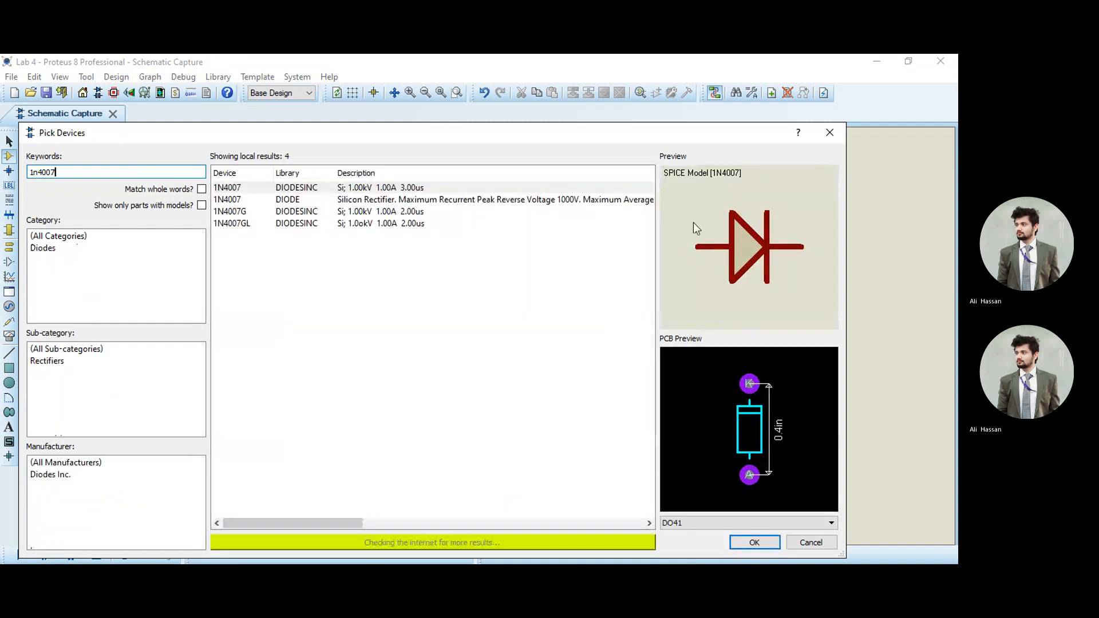
click(754, 544)
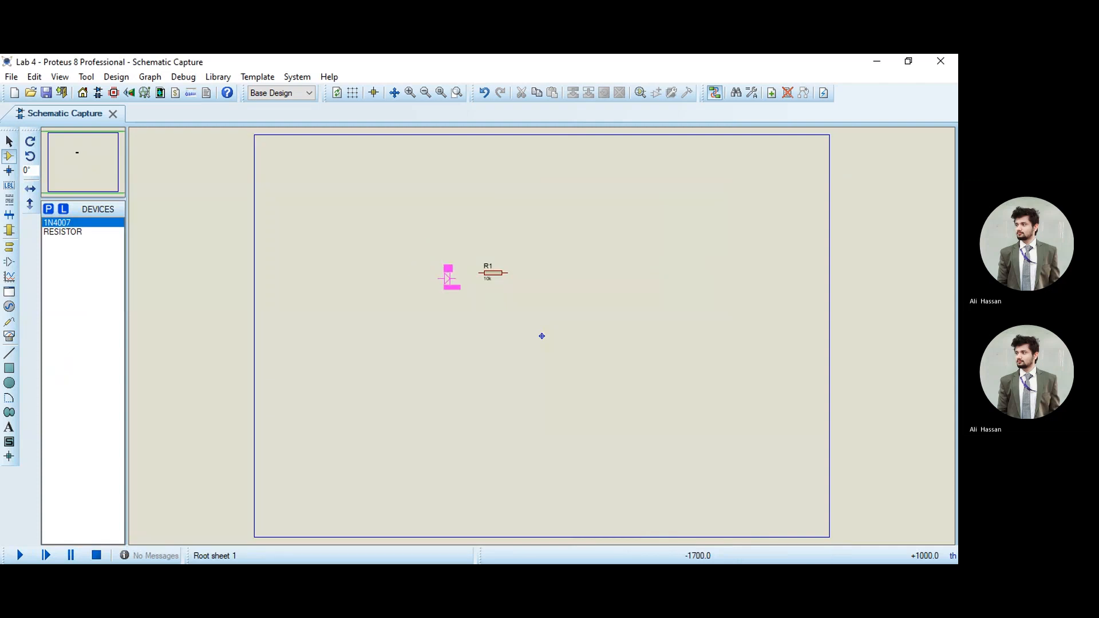
click(460, 272)
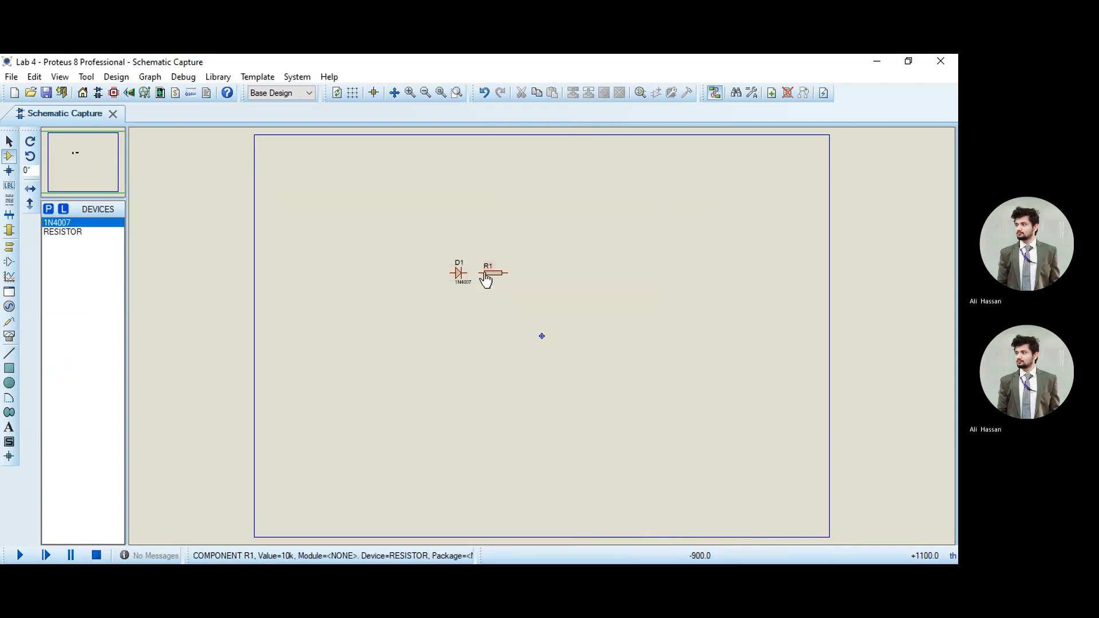
- Search the parts library for a dc source, choose the BATTERY device and place it below and to the right of the resistor
click(215, 78)
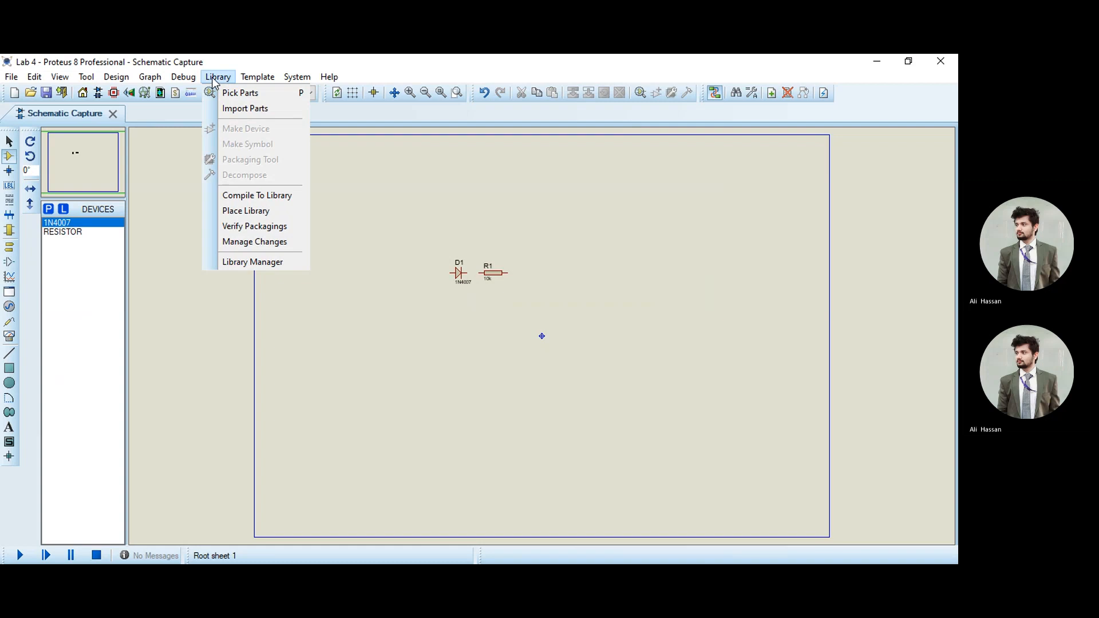
click(237, 92)
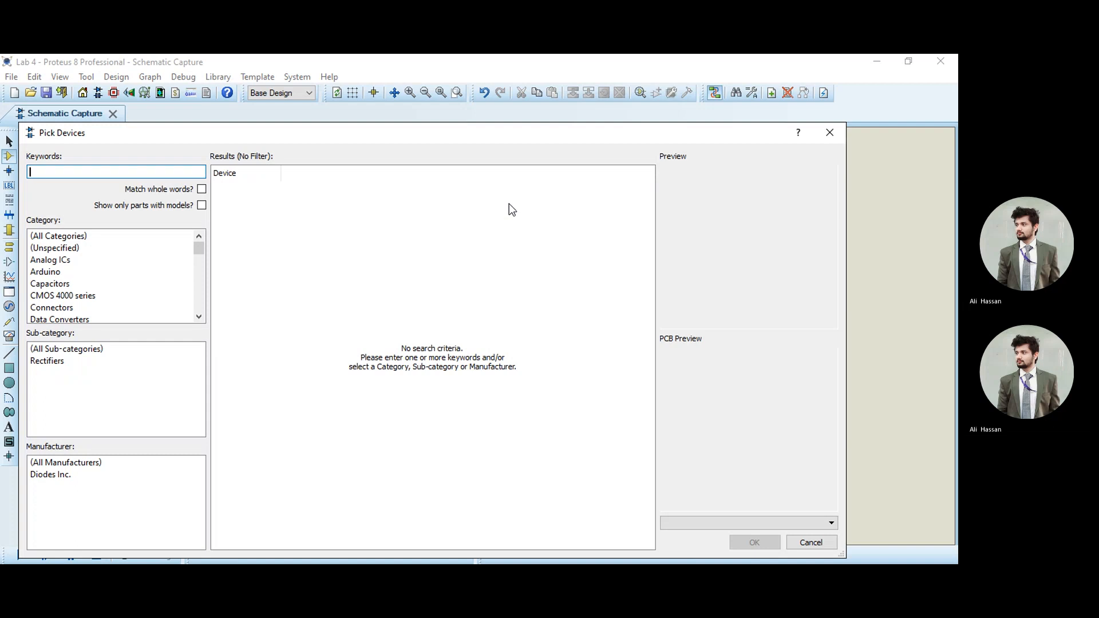
text(dc source)
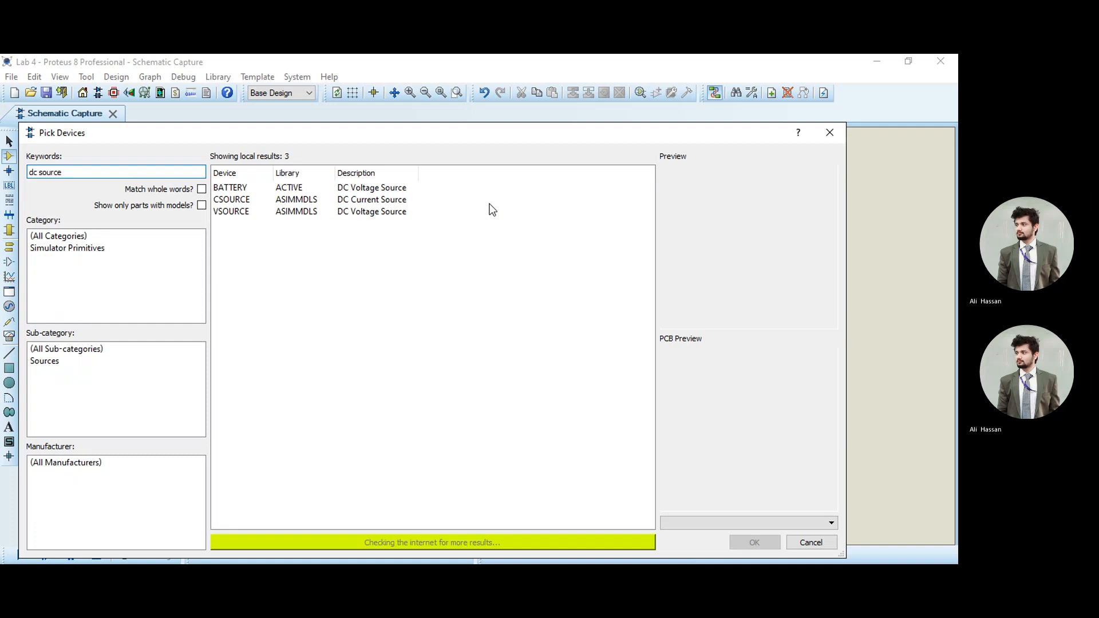
click(252, 186)
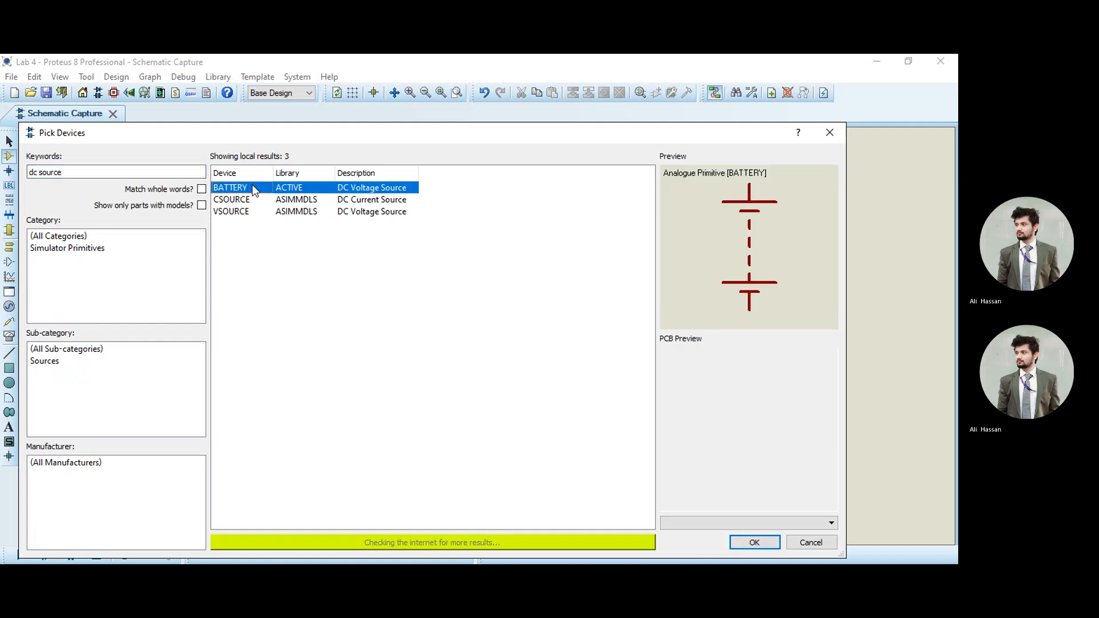
click(246, 211)
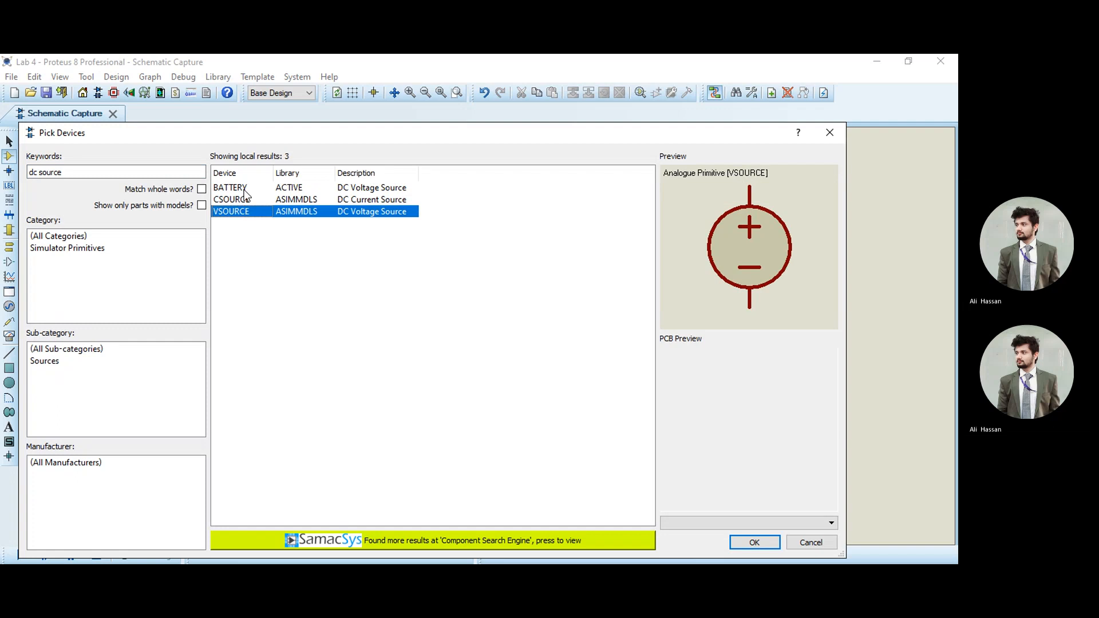
click(240, 187)
click(754, 542)
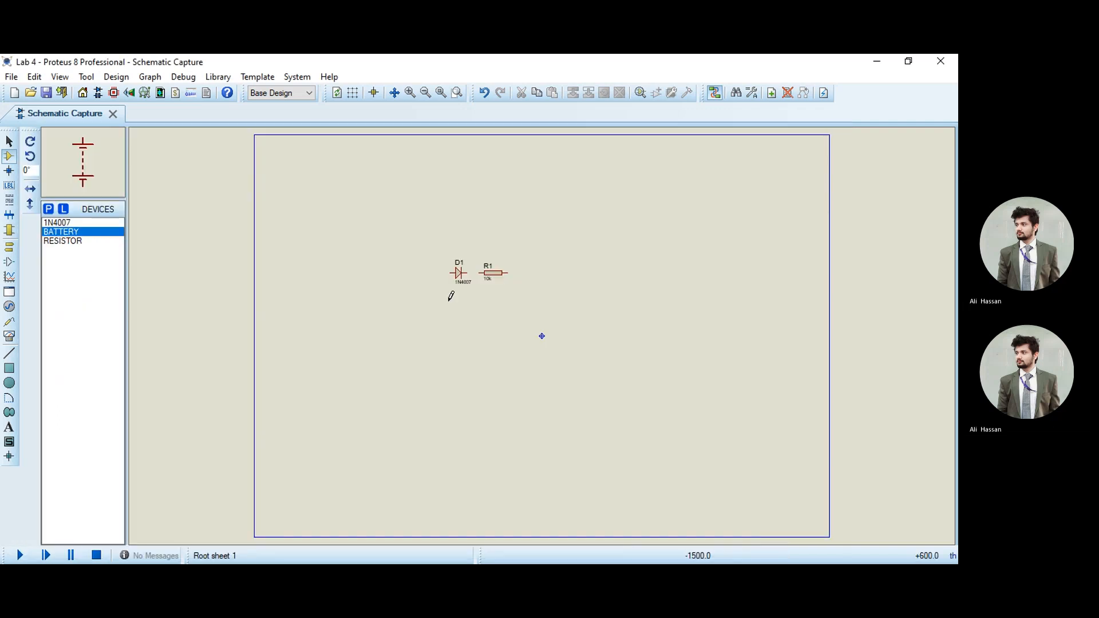
click(414, 297)
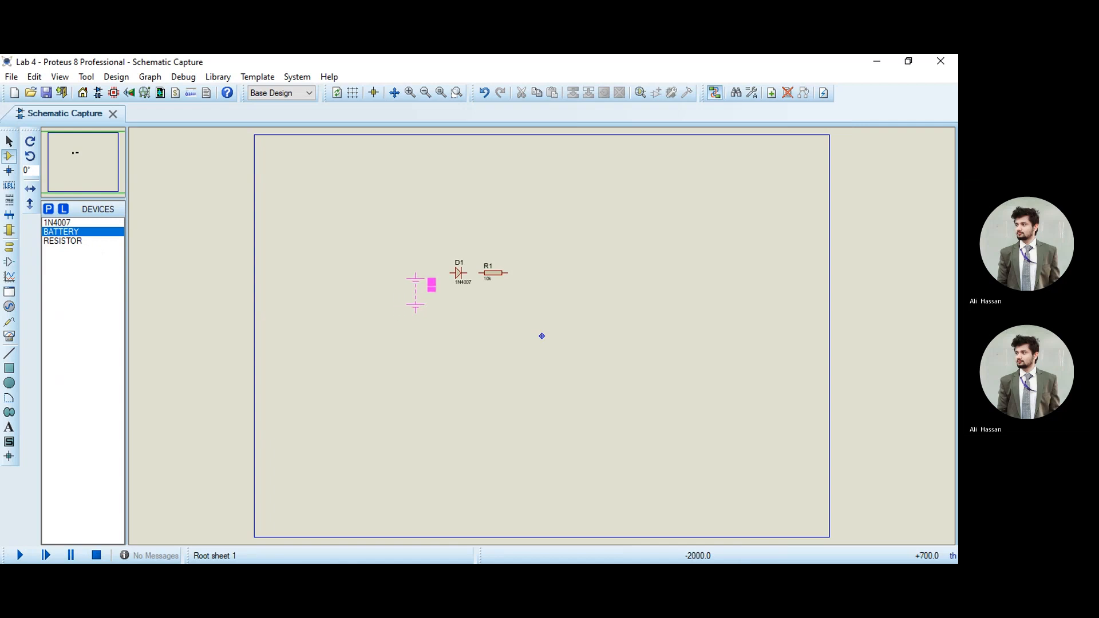
click(581, 333)
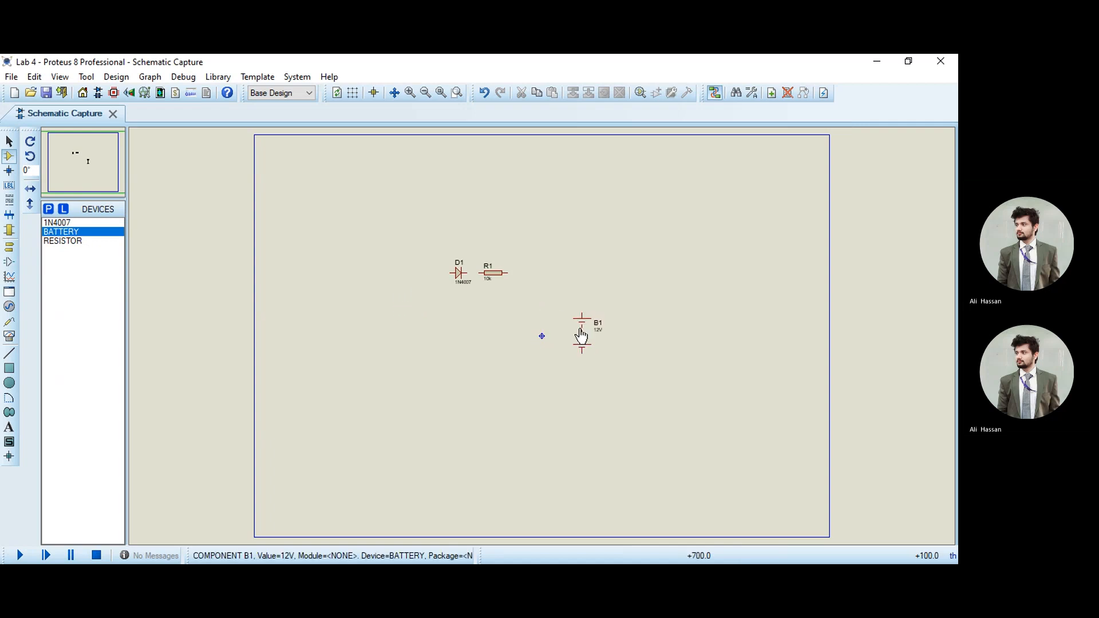
- Rotate the diode to vertical with its cathode up and move it directly above the battery
right_click(458, 277)
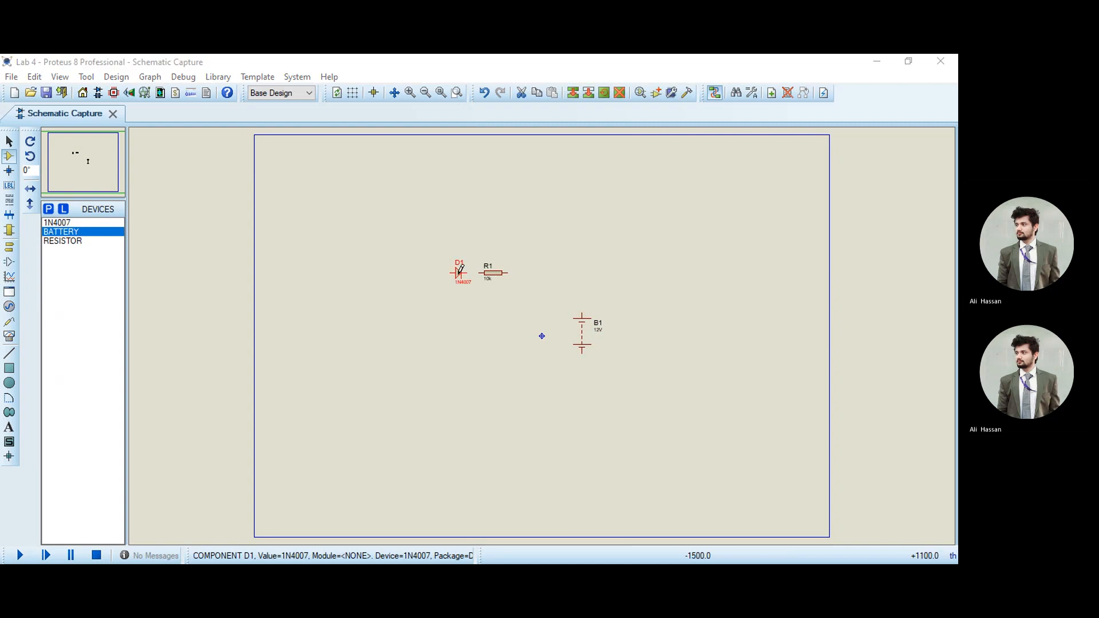
click(502, 255)
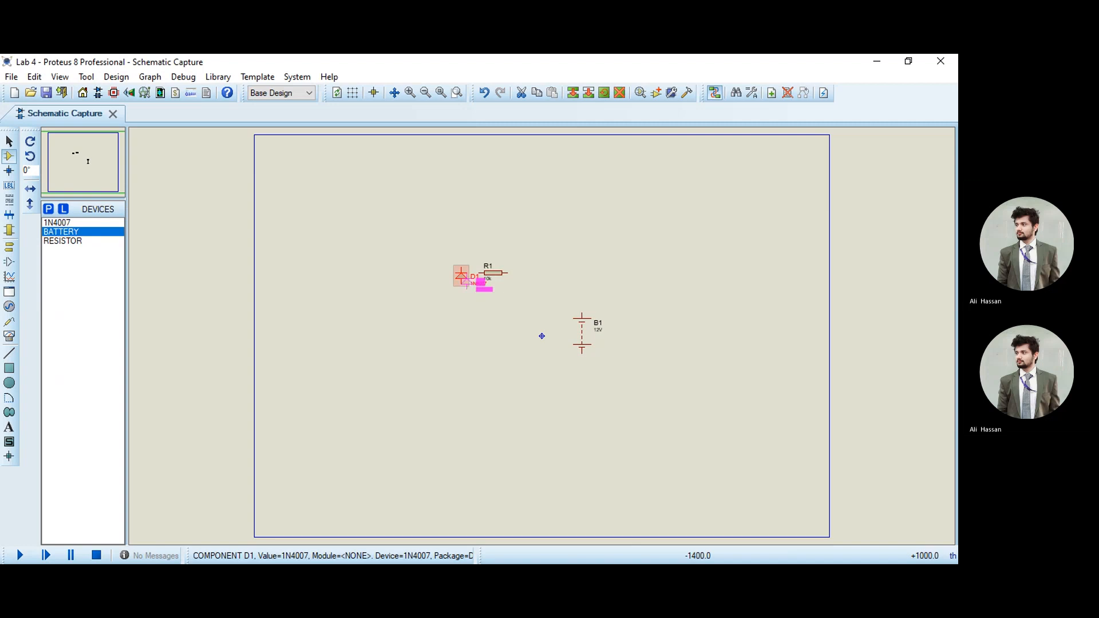
drag(461, 279, 578, 296)
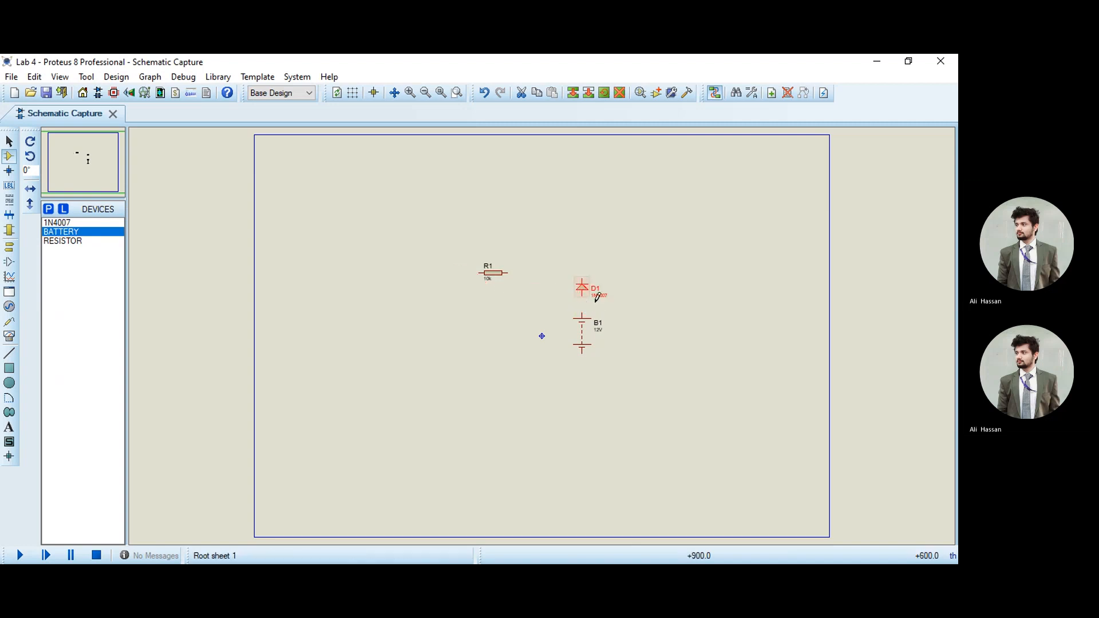
click(615, 303)
- Wire the diode's lower pin to the battery's upper terminal and the resistor's right pin to the diode's upper pin
click(583, 295)
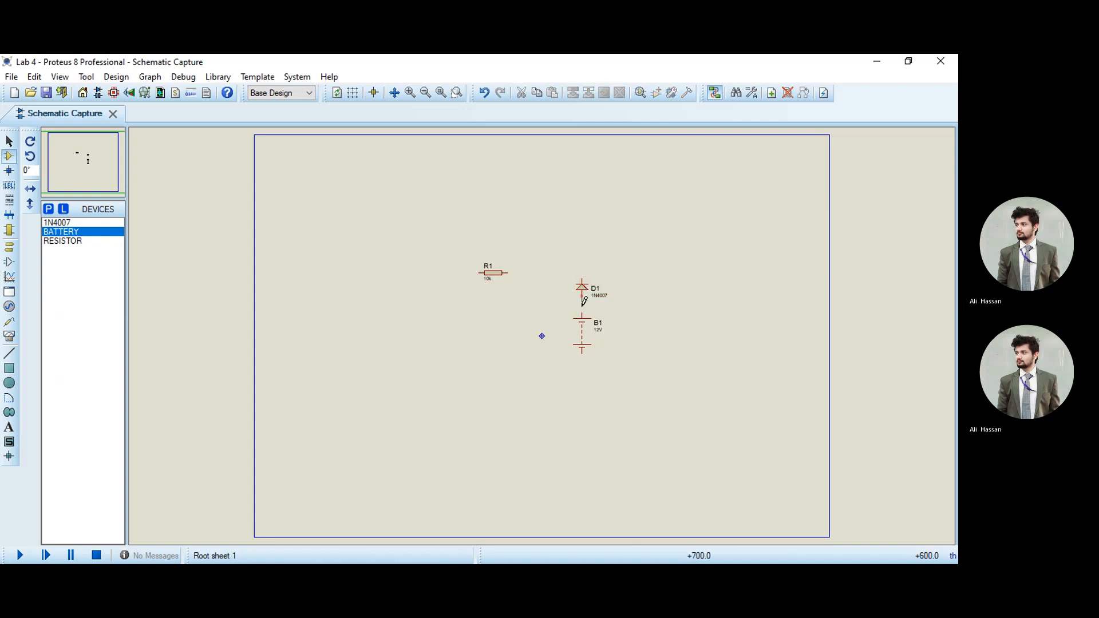
click(582, 314)
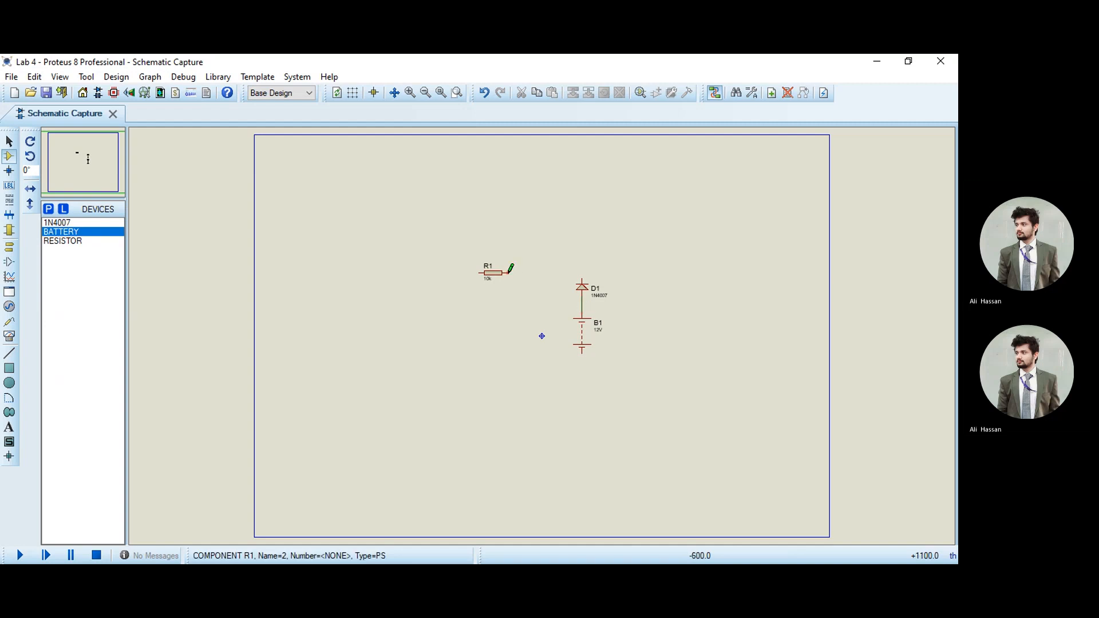
click(511, 272)
click(583, 274)
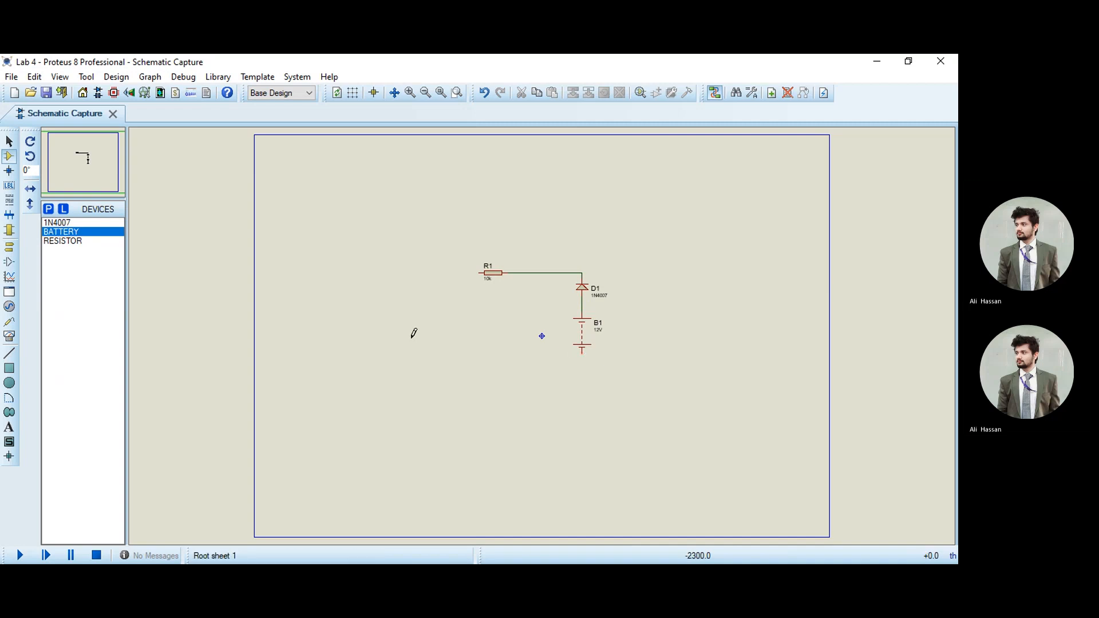
- Place a signal generator instrument to the left of the circuit, below the resistor's level
click(10, 308)
click(9, 292)
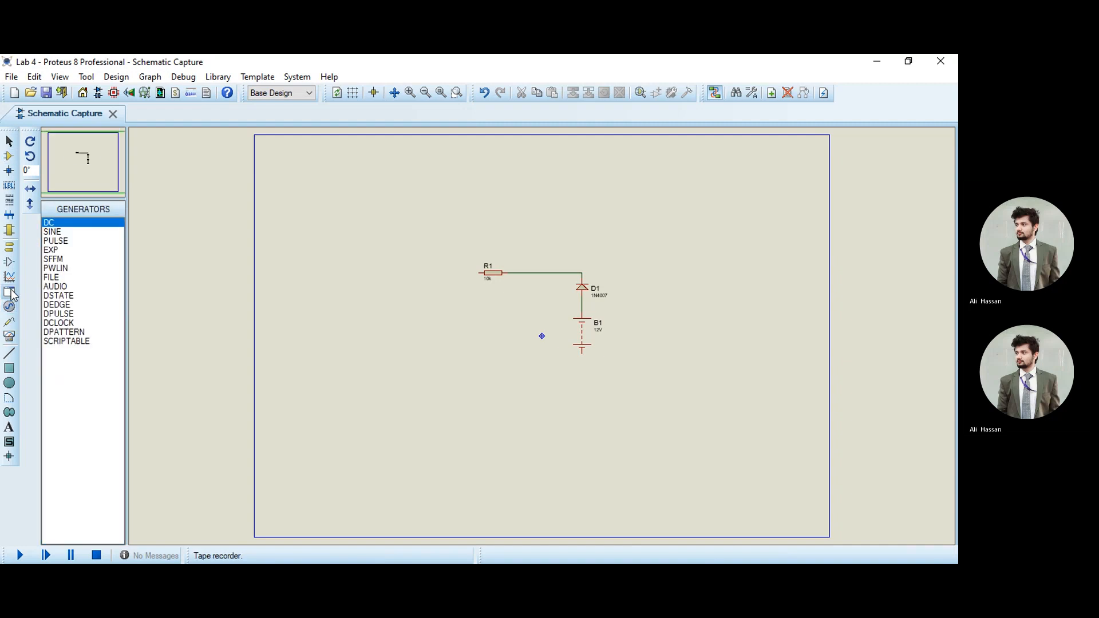
click(7, 342)
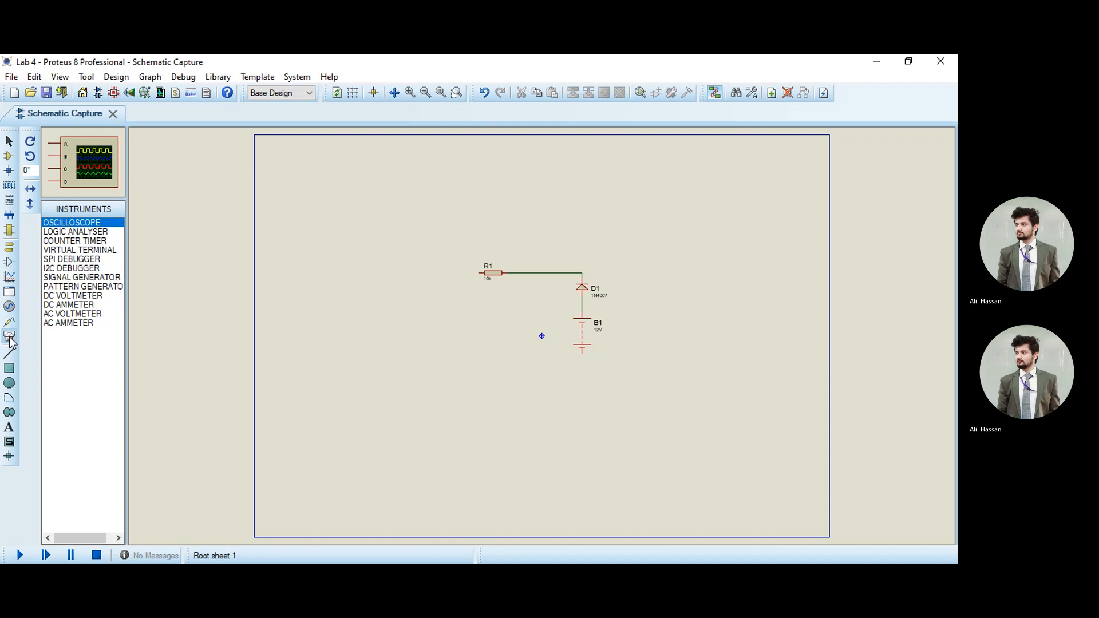
click(109, 278)
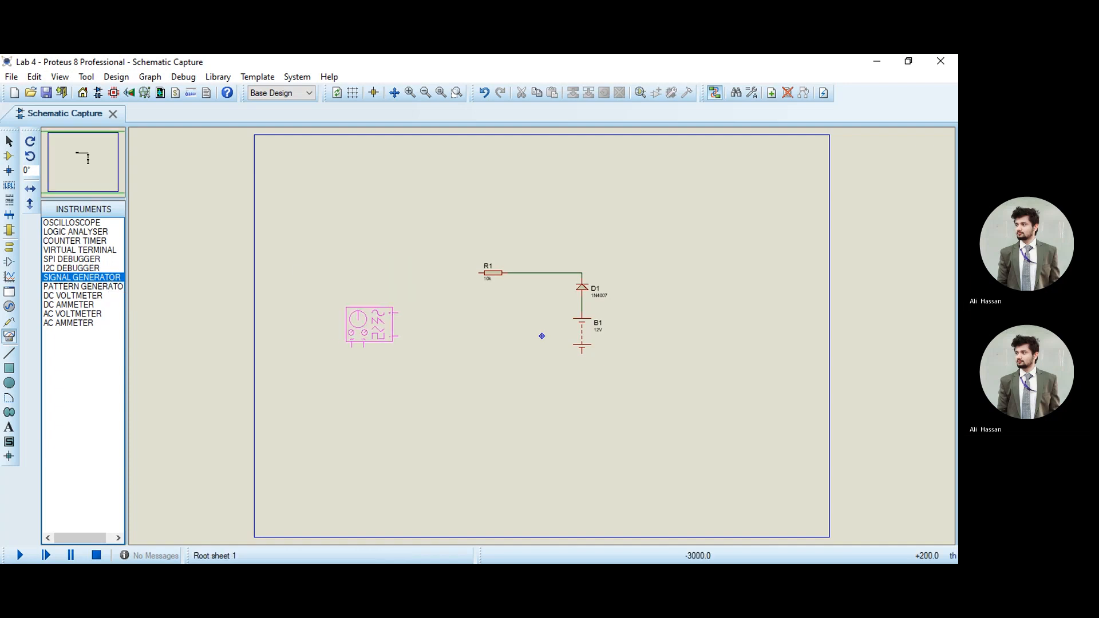
click(369, 325)
- Wire the signal generator's positive output to the resistor's left pin and its negative output to the battery's lower terminal
click(399, 310)
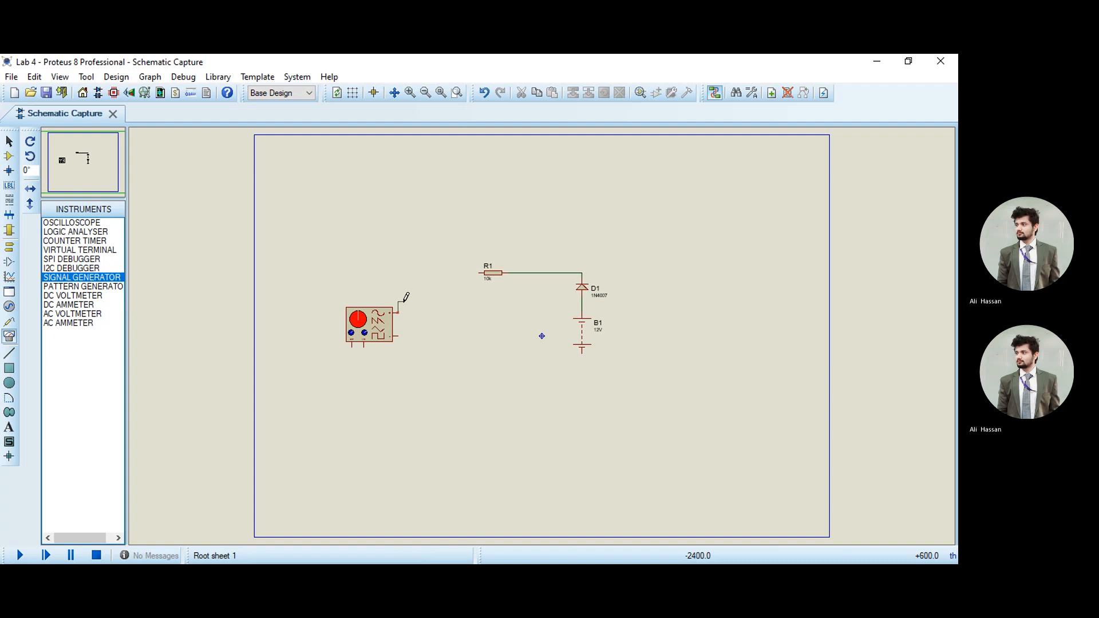
click(480, 272)
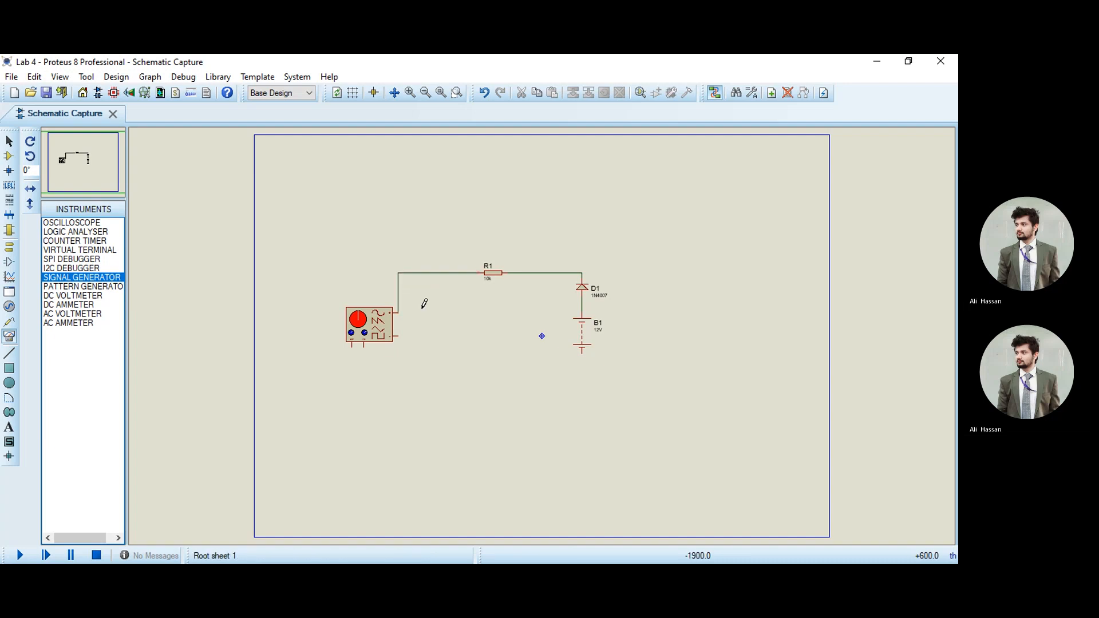
click(399, 335)
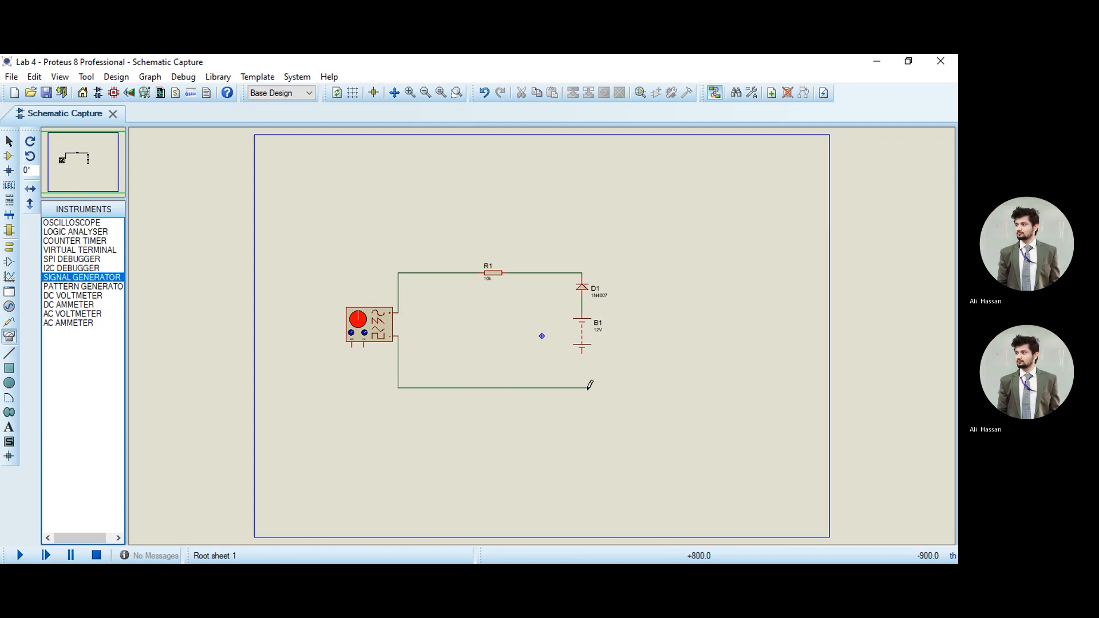
click(581, 351)
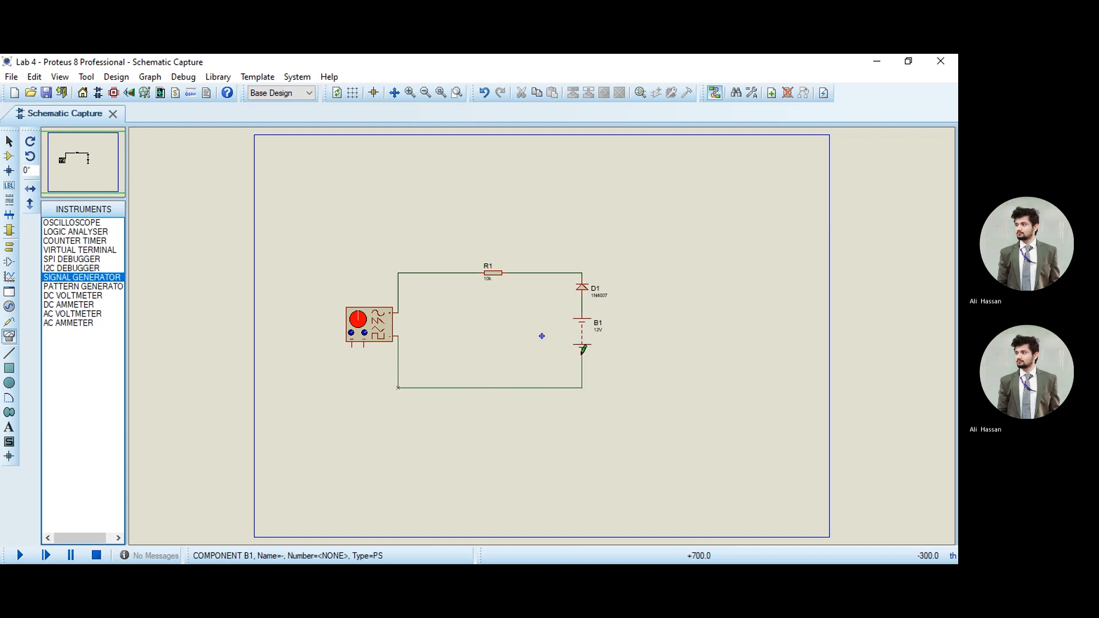
- Place a GROUND terminal below the circuit near the battery and wire it to the bottom wire
click(13, 250)
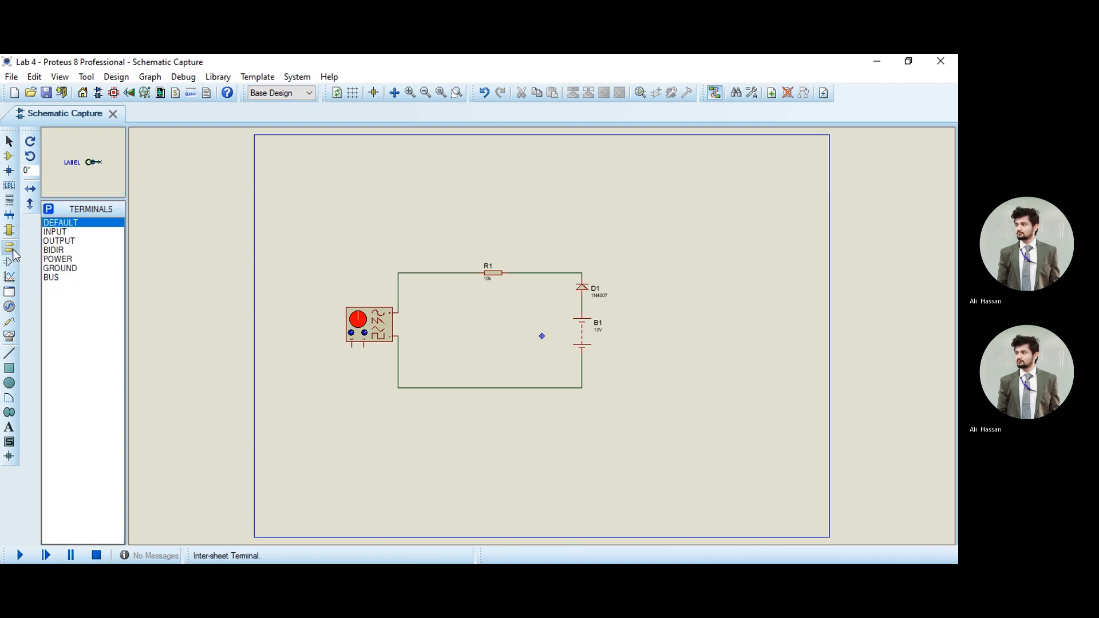
click(86, 269)
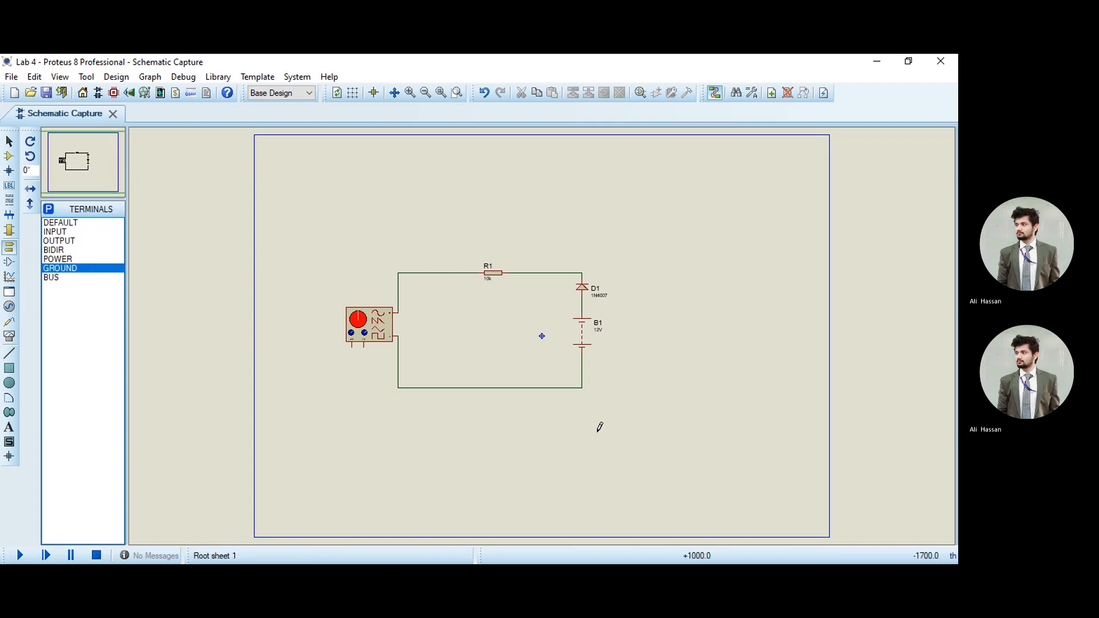
click(576, 424)
click(575, 419)
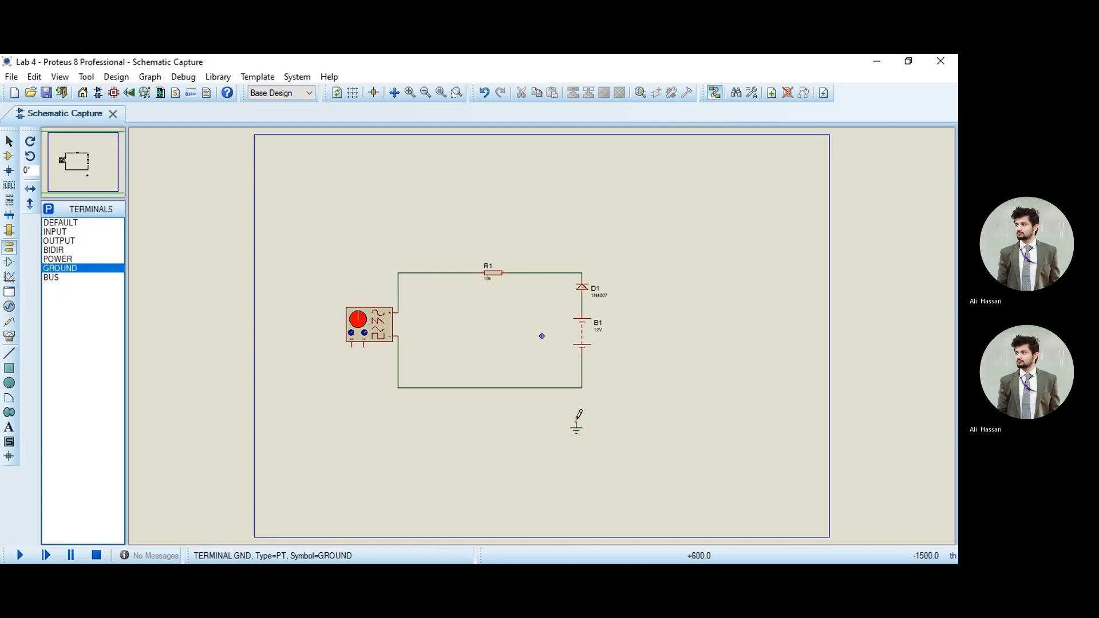
click(576, 388)
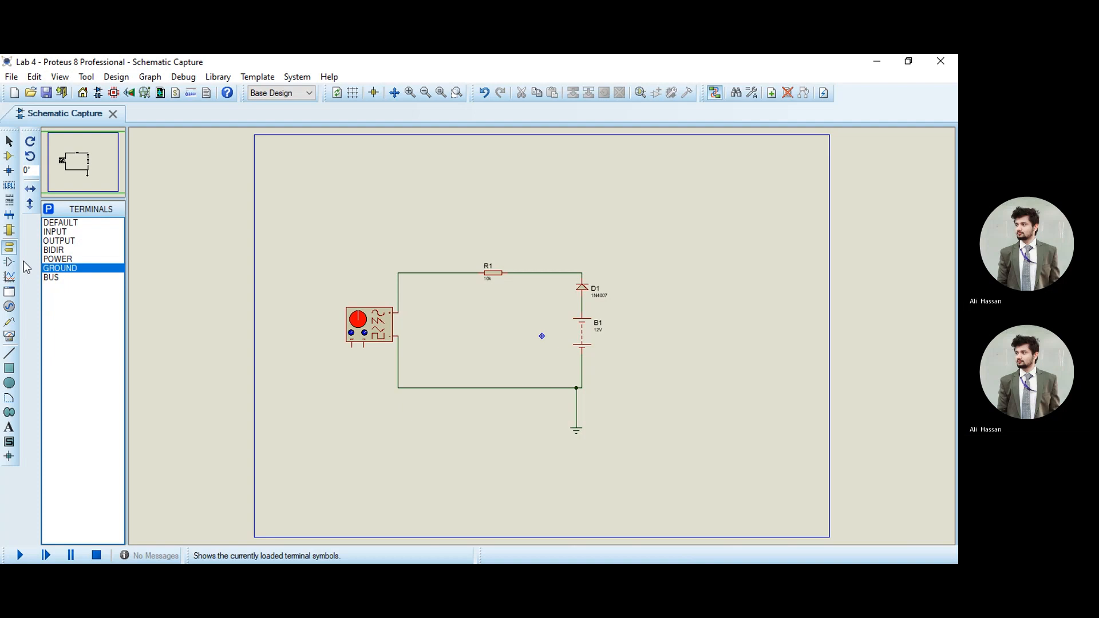
- Place an oscilloscope to the right of the circuit and wire its channel A to the node between the resistor and diode
click(10, 337)
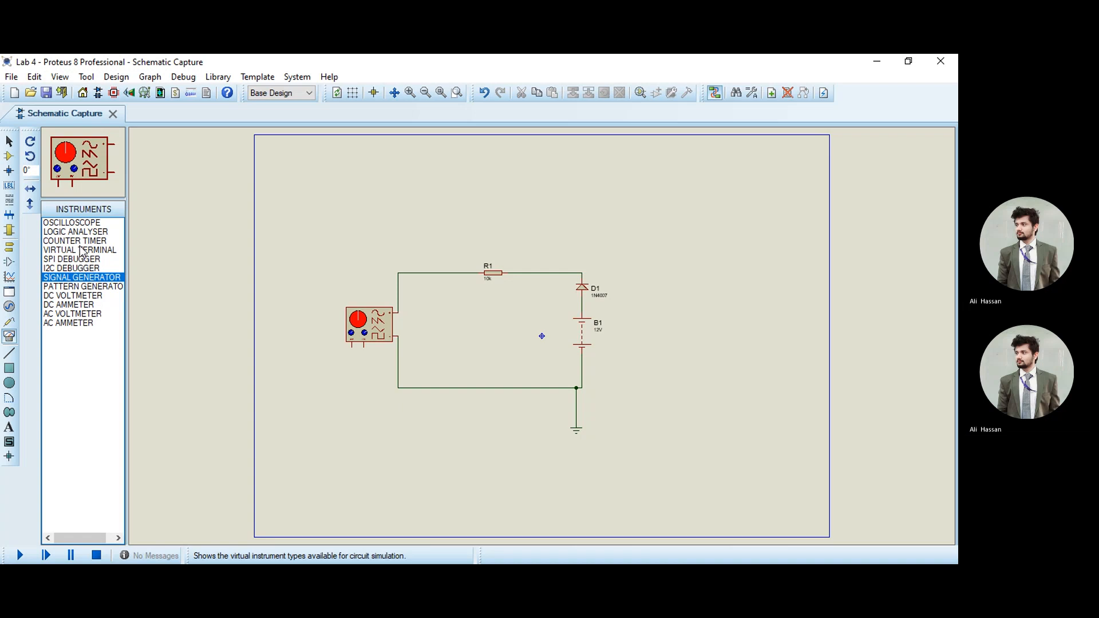
click(80, 225)
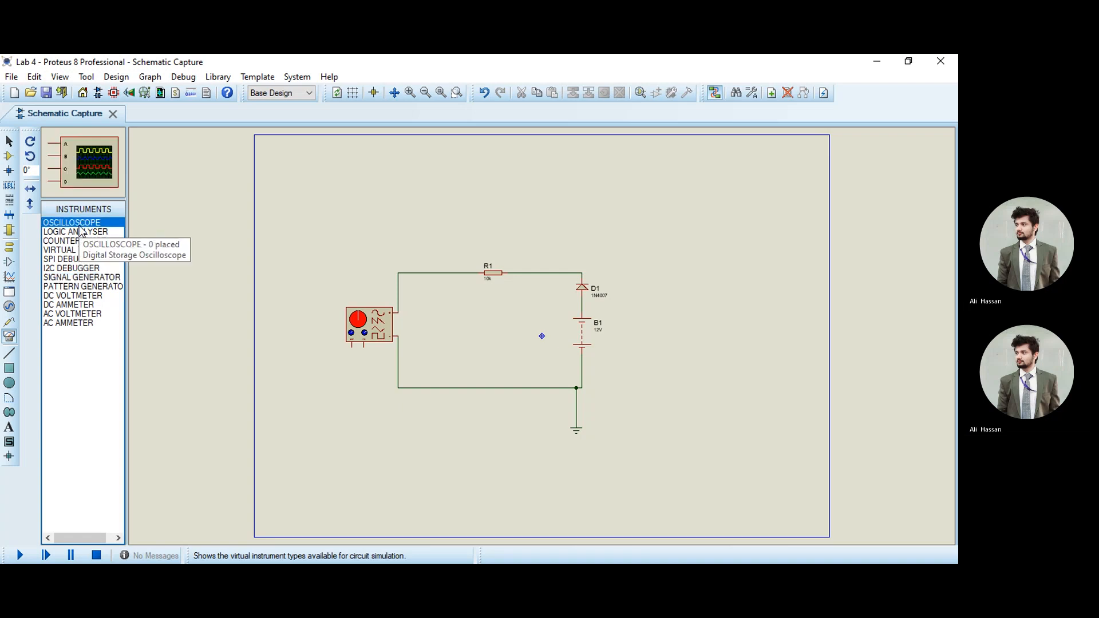
click(686, 235)
click(700, 267)
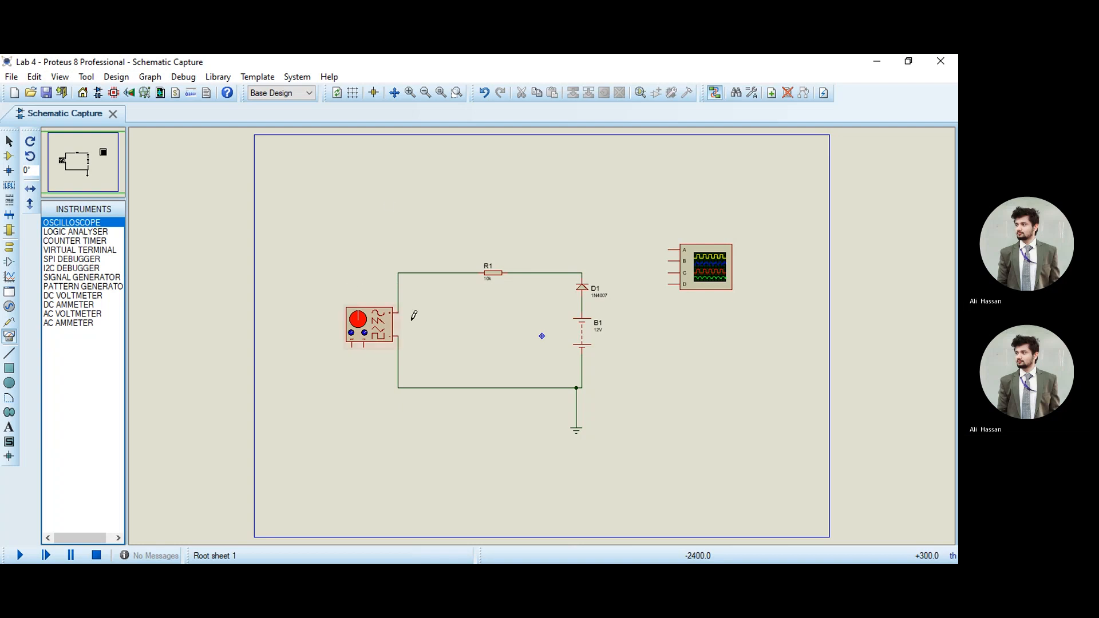
click(670, 246)
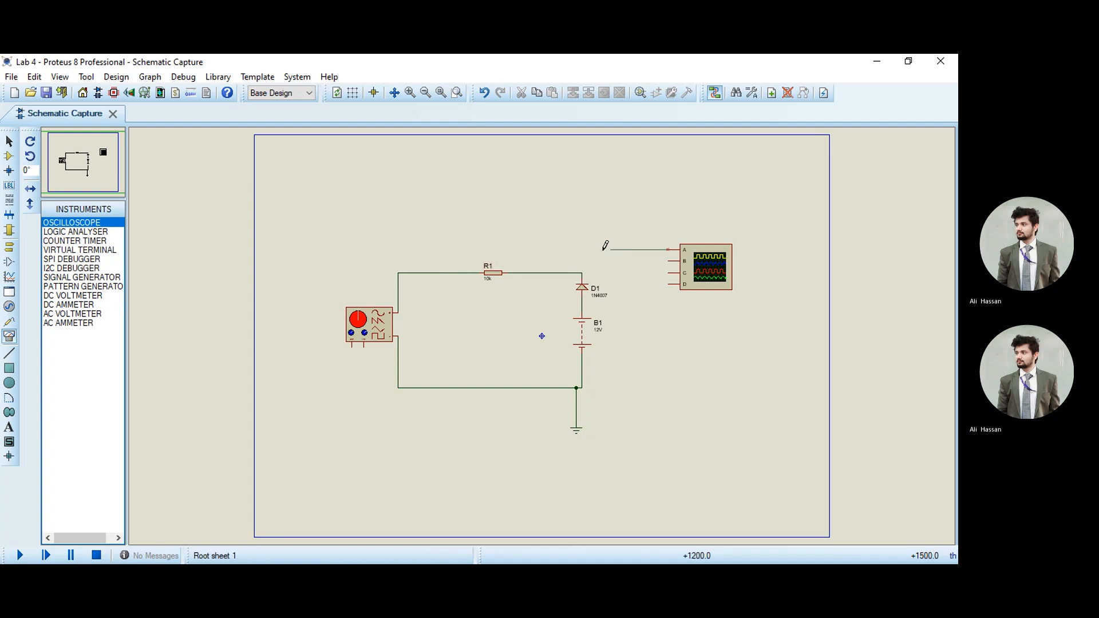
click(547, 272)
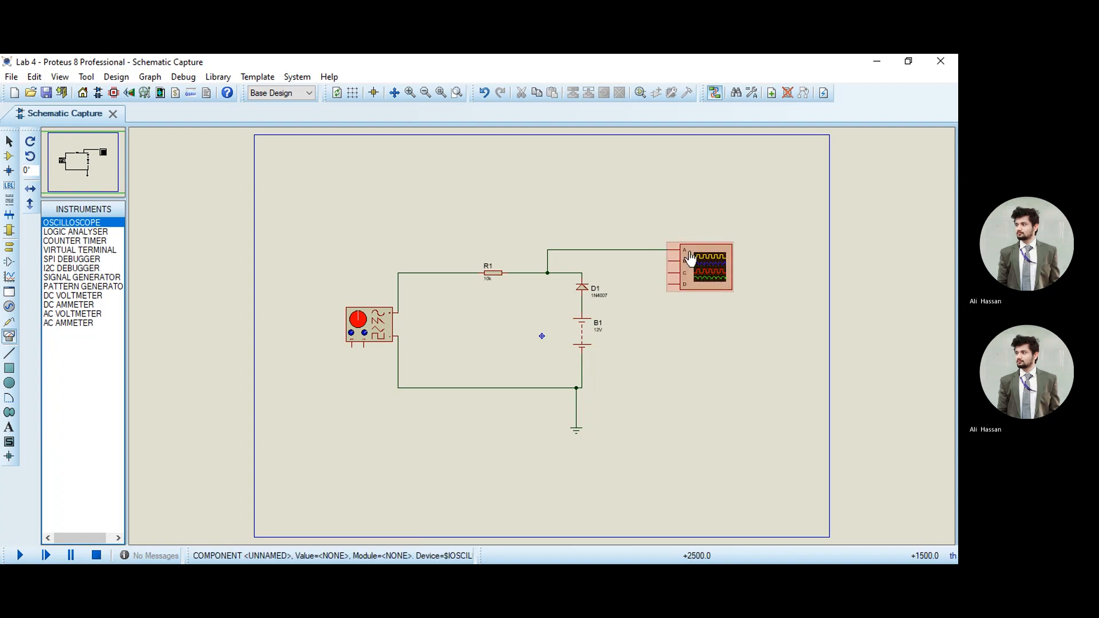
- Run the simulation and move the oscilloscope and signal generator windows apart so their controls do not overlap
scroll(690, 260, up, 3)
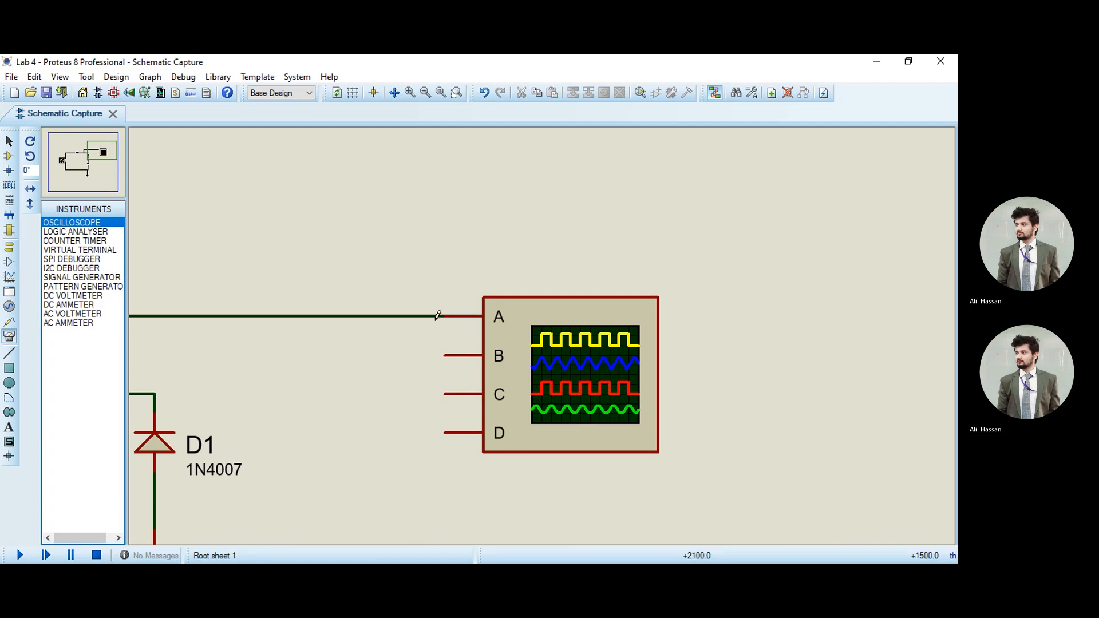
scroll(442, 312, down, 3)
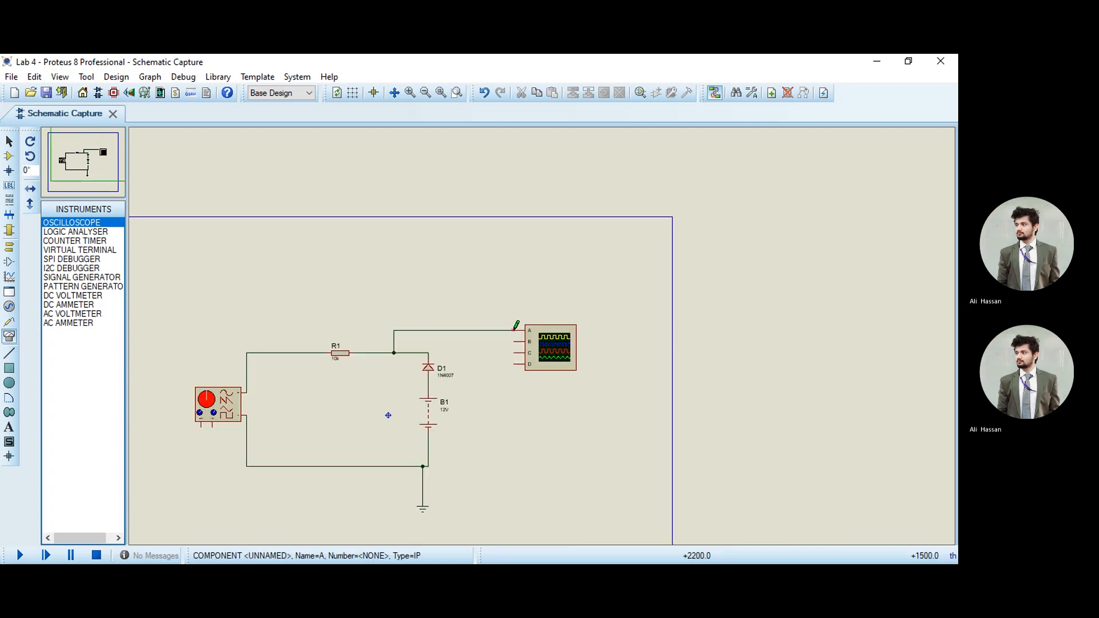
scroll(543, 332, up, 1)
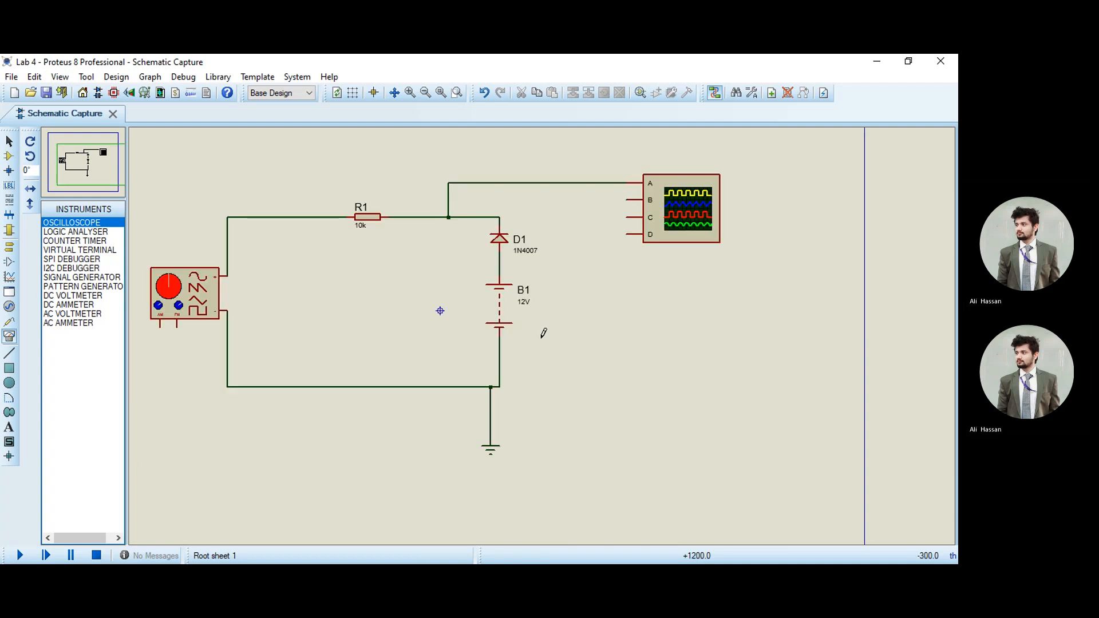
scroll(543, 331, down, 1)
scroll(544, 331, up, 1)
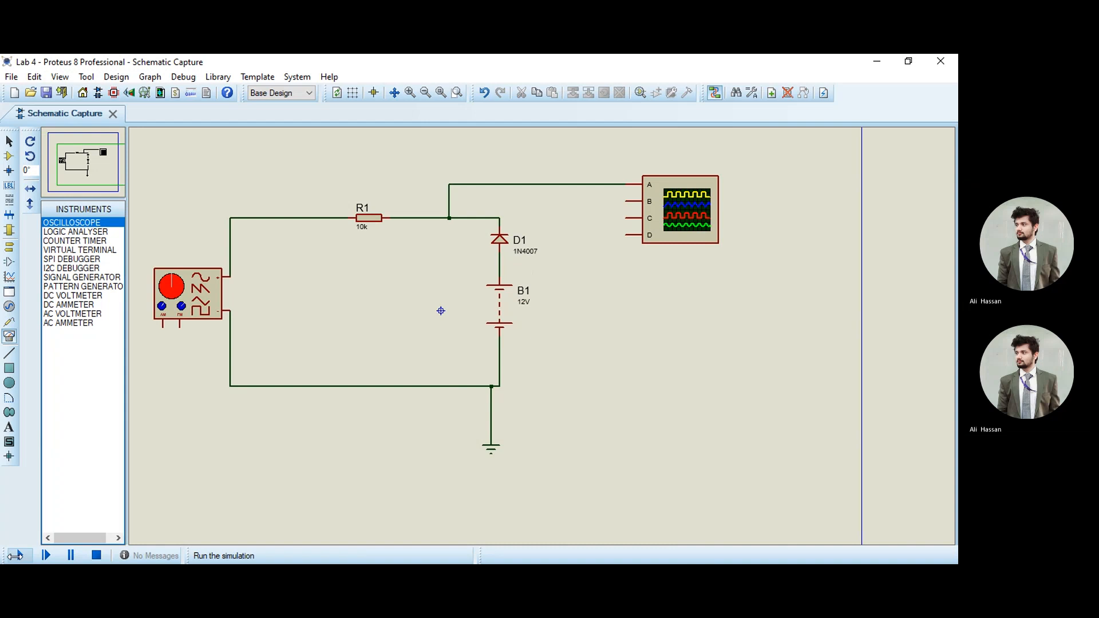
click(18, 555)
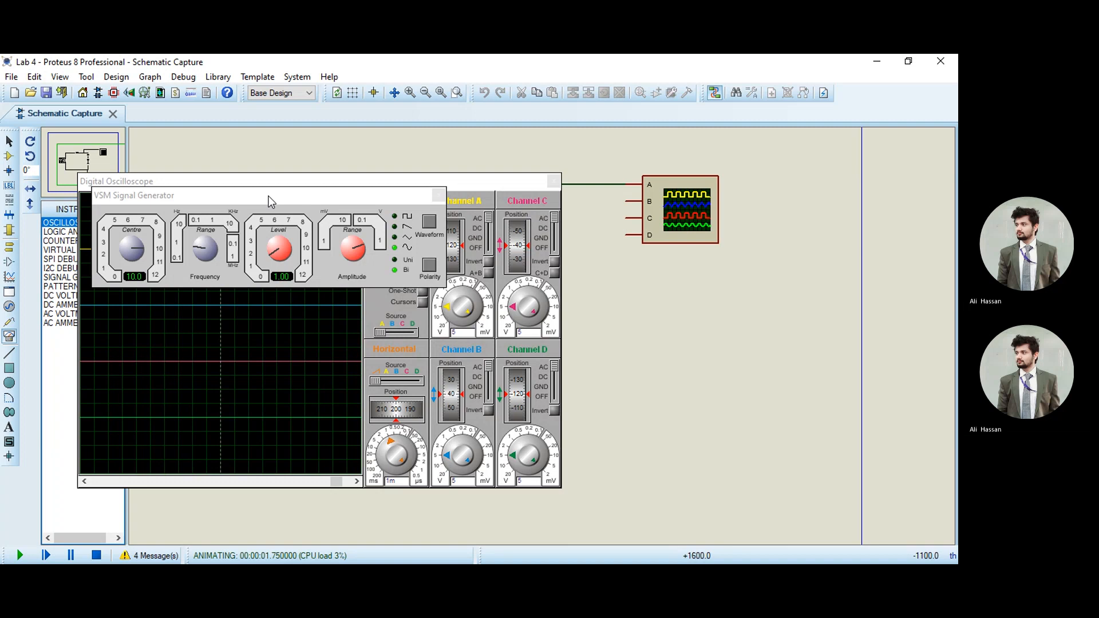
drag(268, 196, 767, 314)
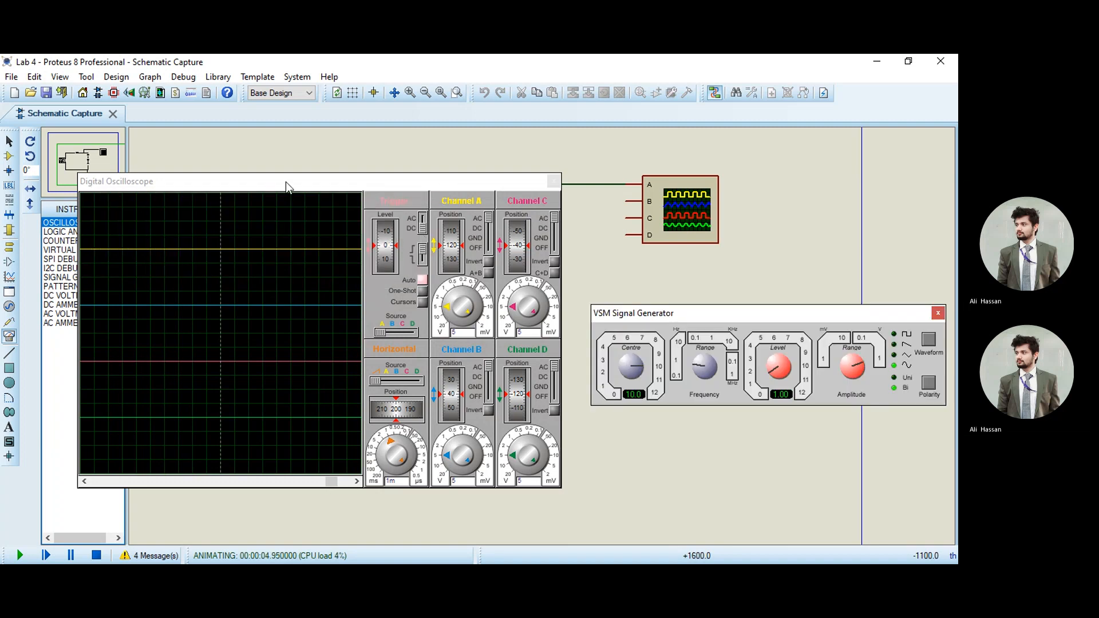
click(286, 181)
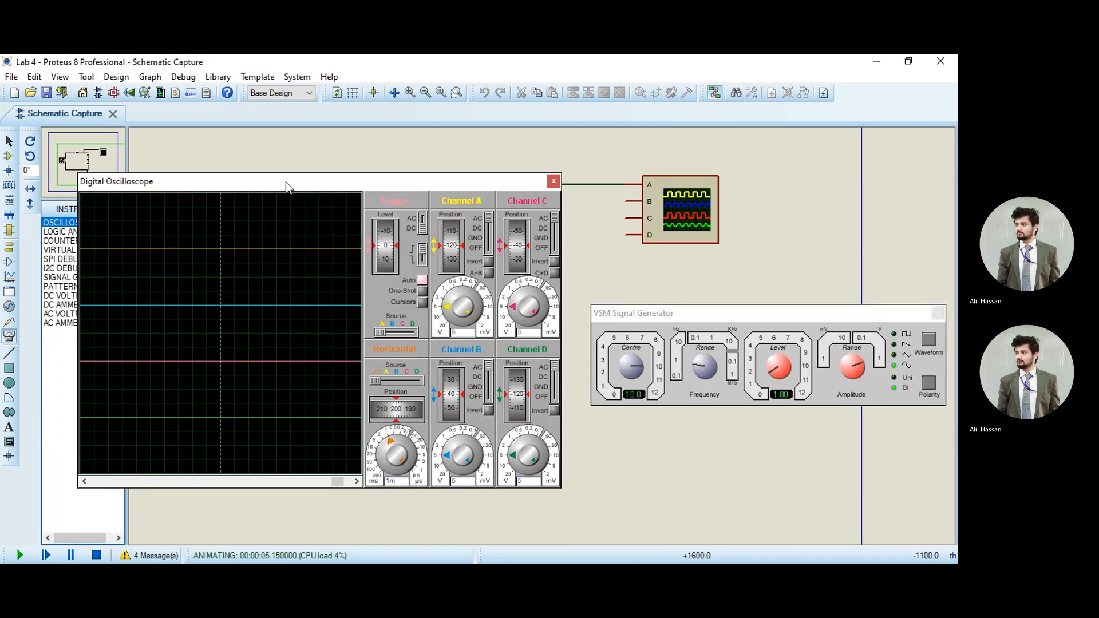
drag(286, 181, 242, 220)
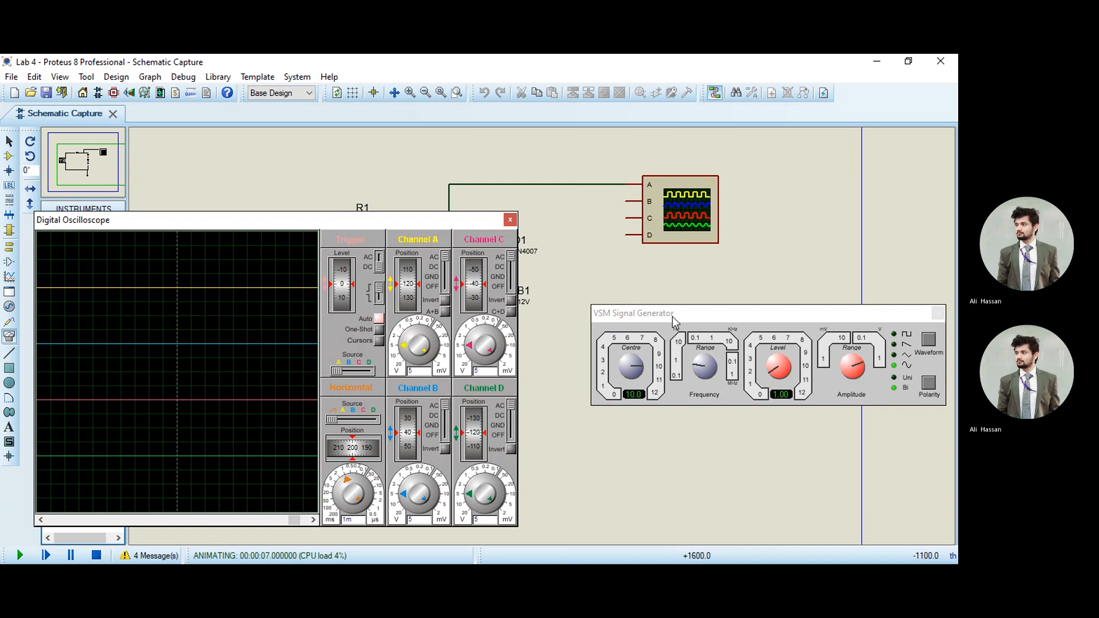
drag(671, 317, 605, 314)
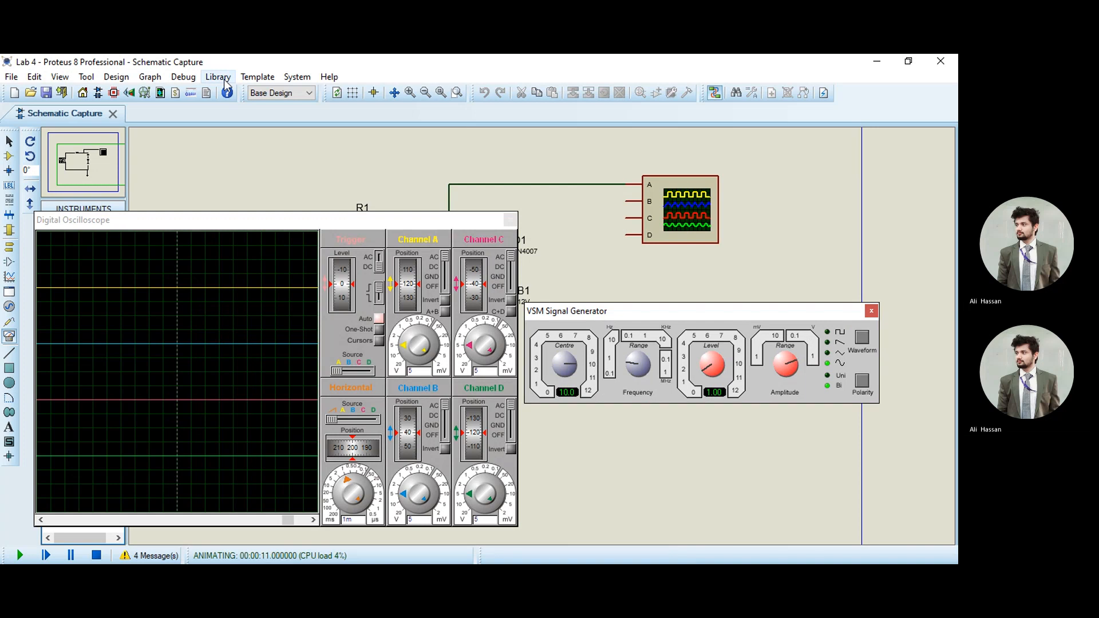
- Move the signal generator window nearer the centre of the schematic and switch its waveform to square
click(192, 79)
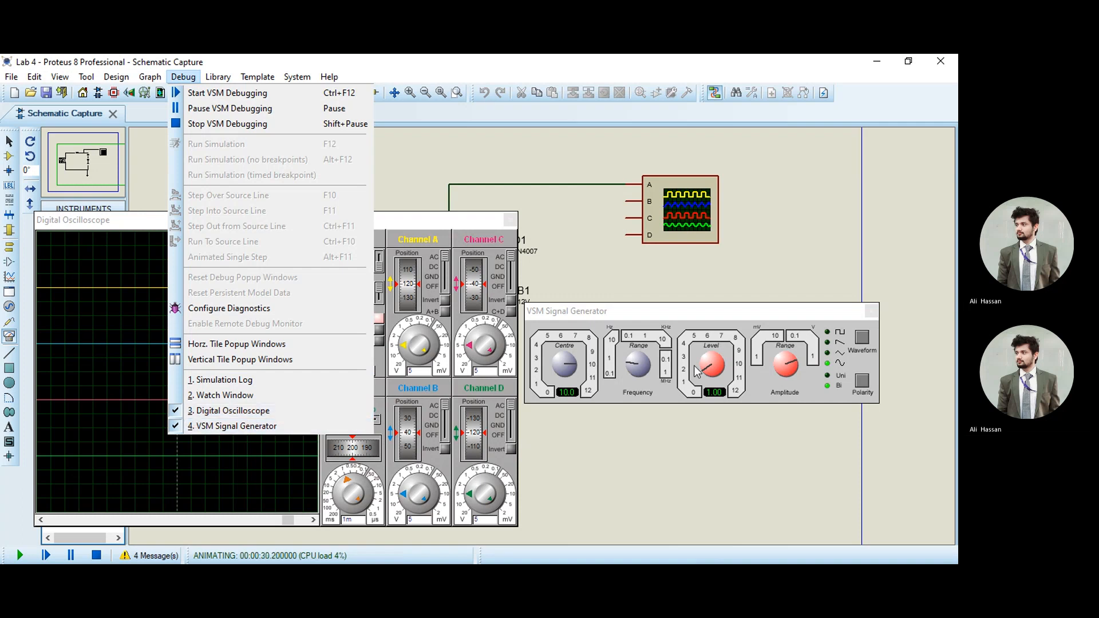
click(619, 317)
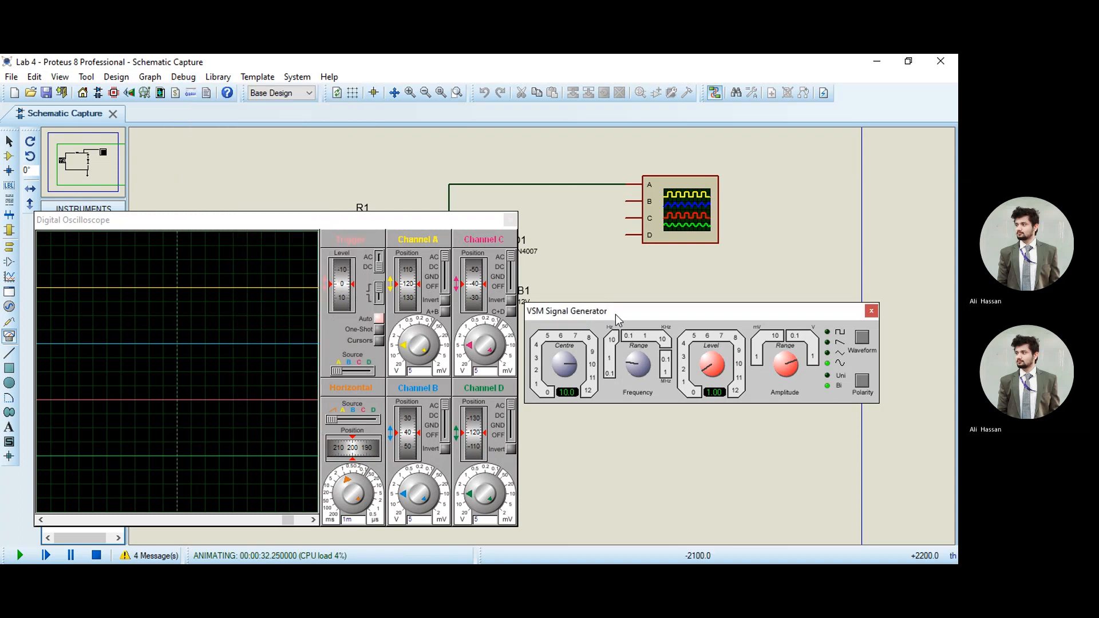
drag(616, 314, 507, 301)
click(754, 332)
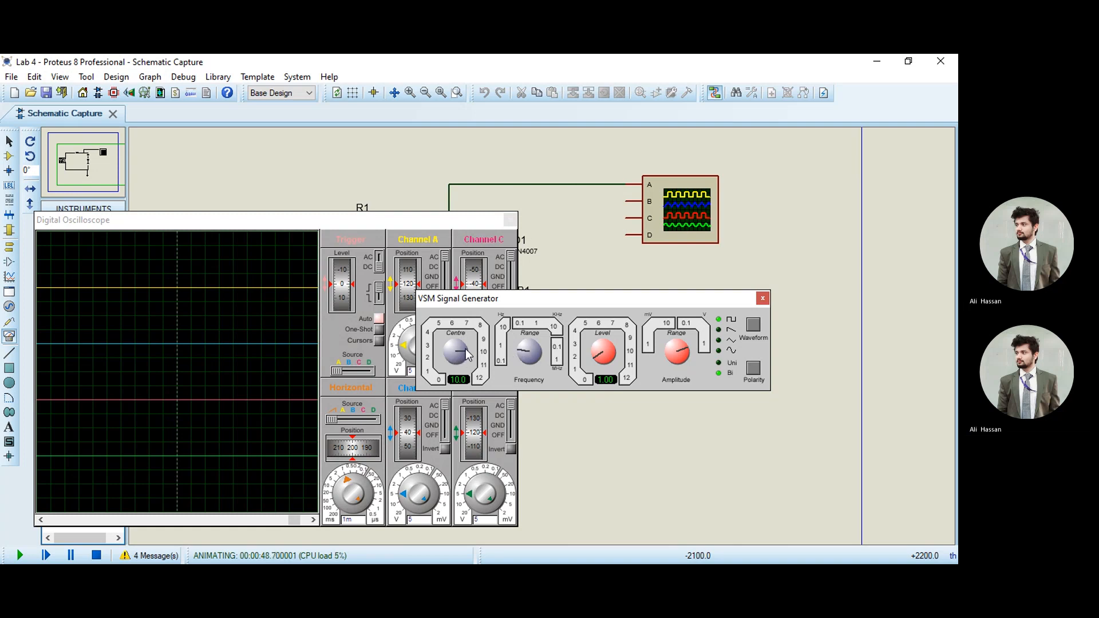
- Set the signal generator's frequency to 1.00K
drag(466, 356, 474, 351)
mouse_move(521, 355)
mouse_down()
mouse_move(527, 345)
mouse_move(514, 353)
mouse_up()
click(522, 352)
click(532, 343)
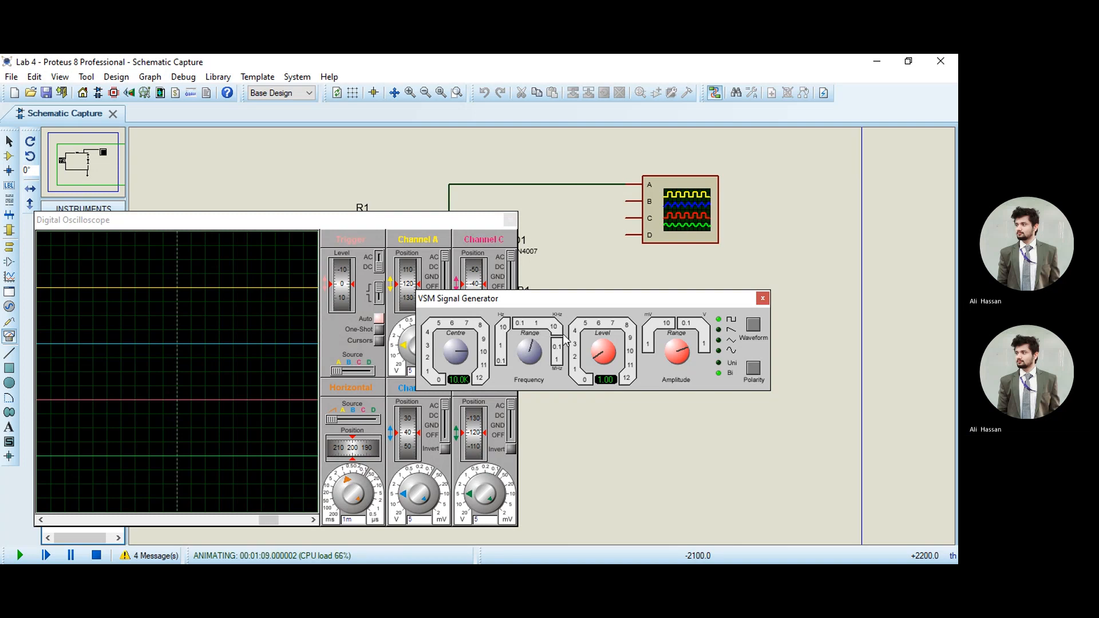
click(532, 345)
- Set the signal generator's amplitude level to 7.20
drag(595, 358, 580, 362)
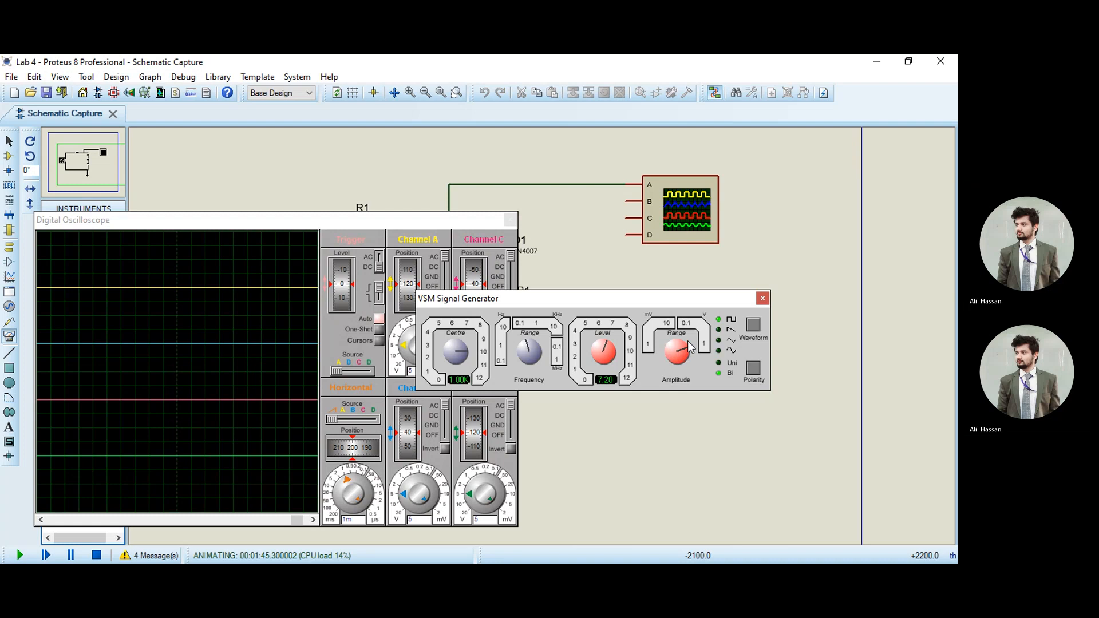
drag(690, 347, 693, 341)
click(691, 349)
- Move the signal generator window aside and reposition the oscilloscope window so the signal source on the schematic is uncovered
drag(544, 300, 707, 331)
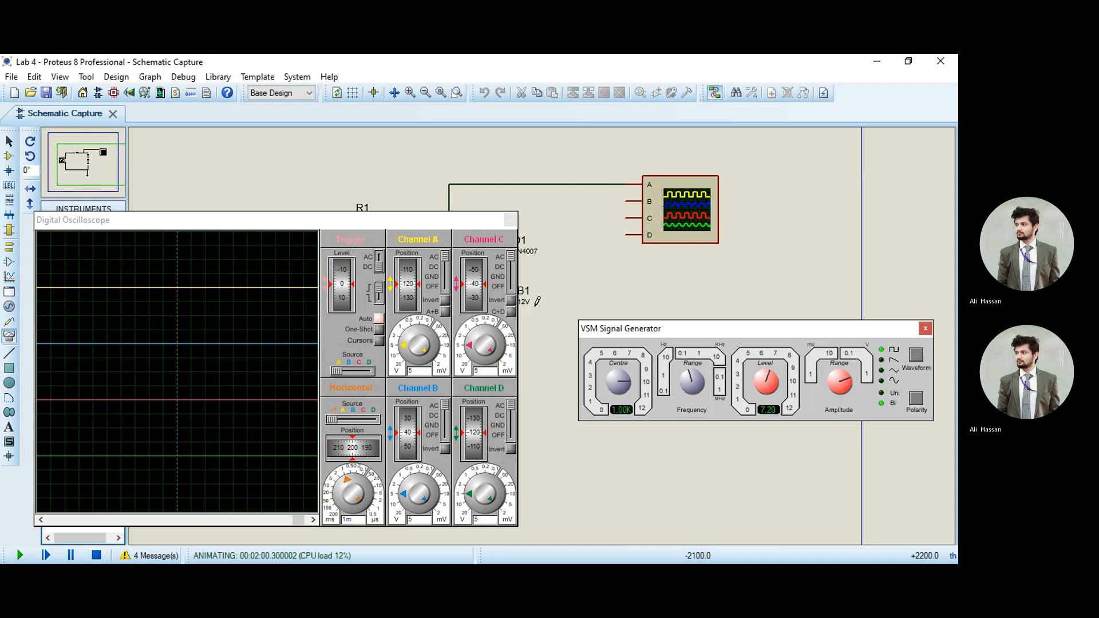
click(324, 219)
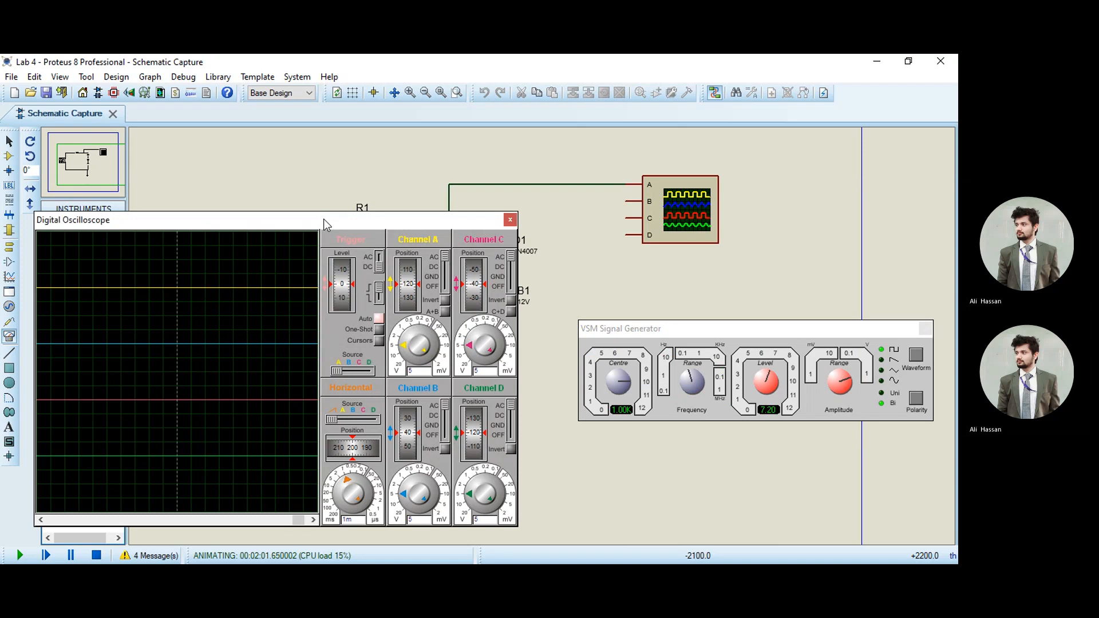
drag(324, 219, 696, 286)
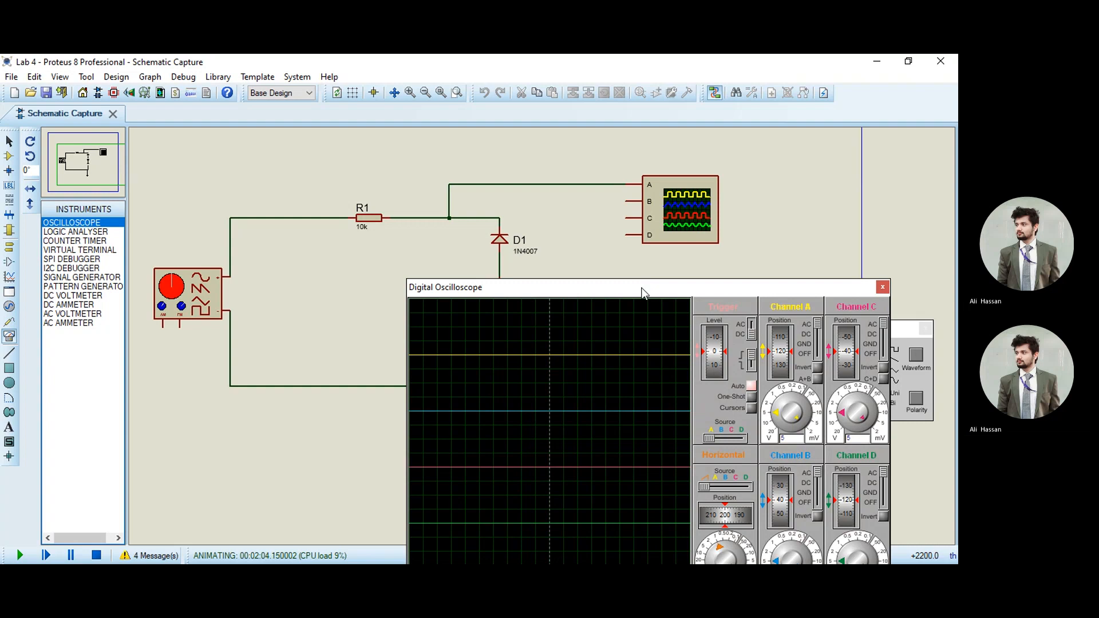
drag(641, 288, 508, 226)
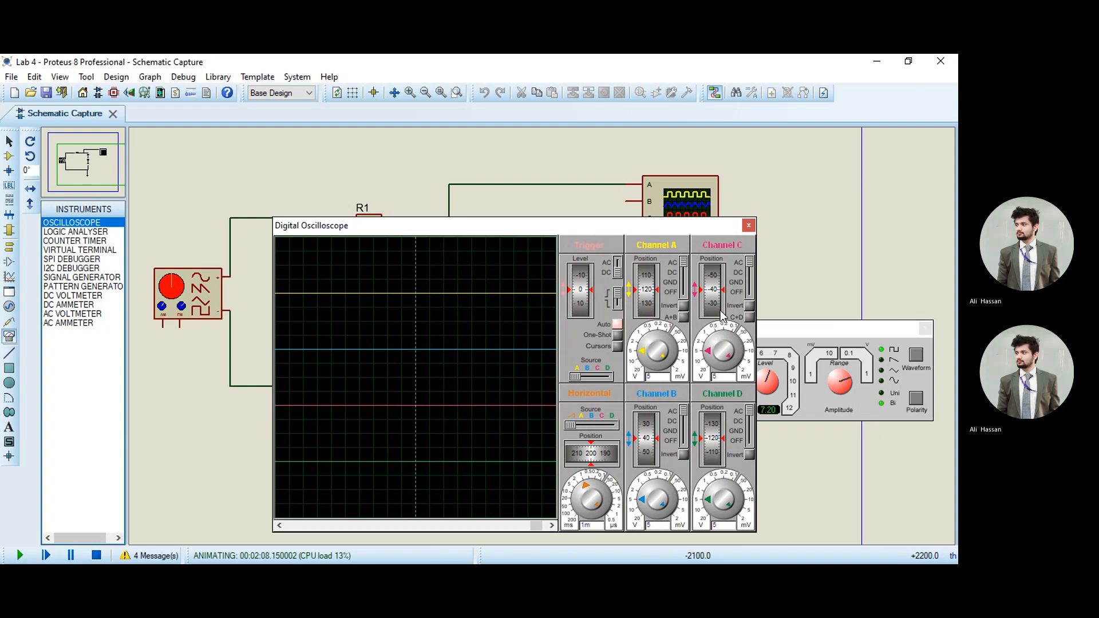
- Switch the oscilloscope's channel A input coupling to AC and bring the oscilloscope window back in front of the signal generator
click(685, 269)
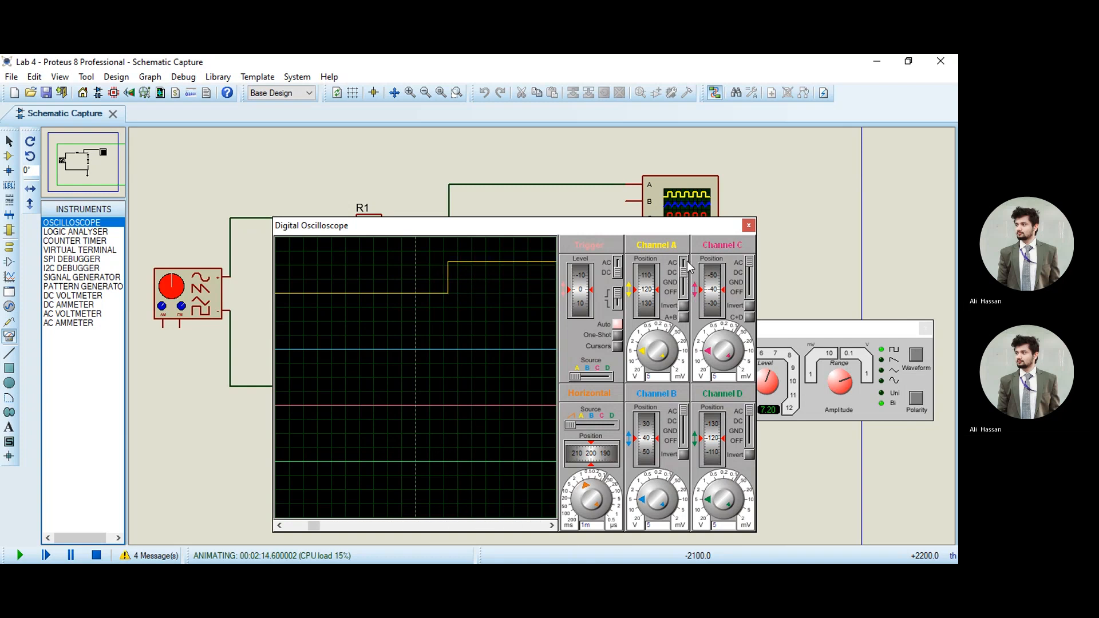
click(686, 262)
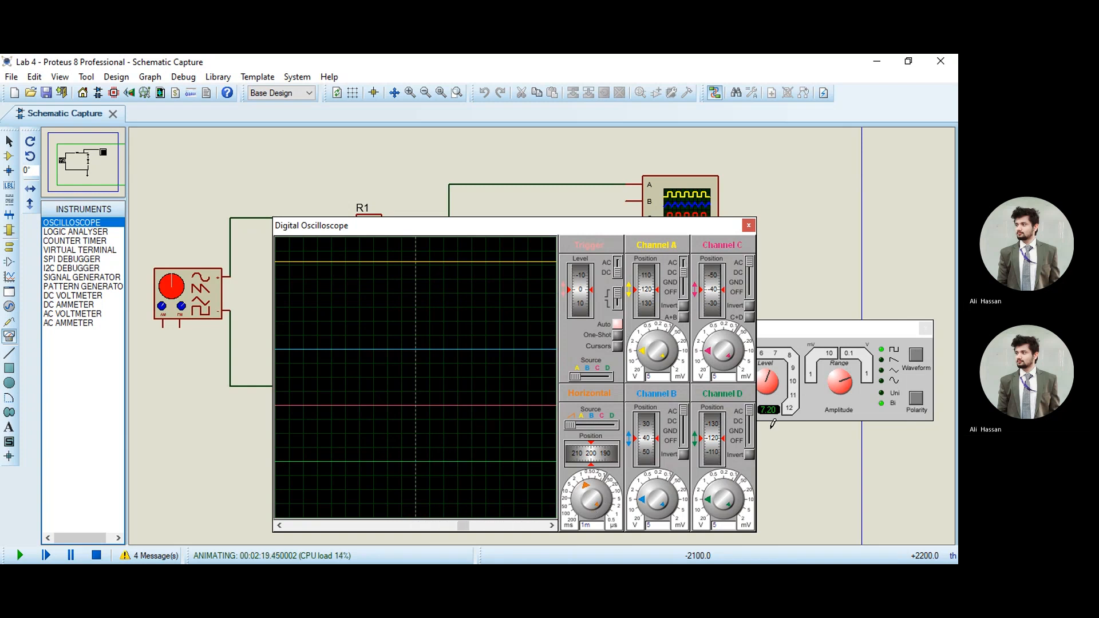
click(788, 330)
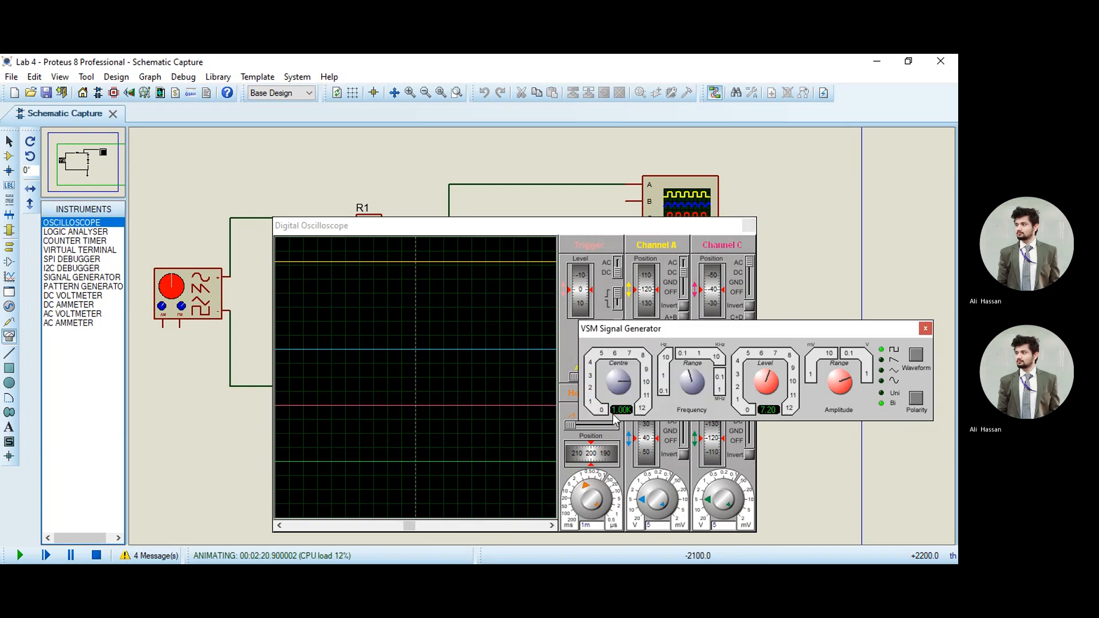
click(609, 228)
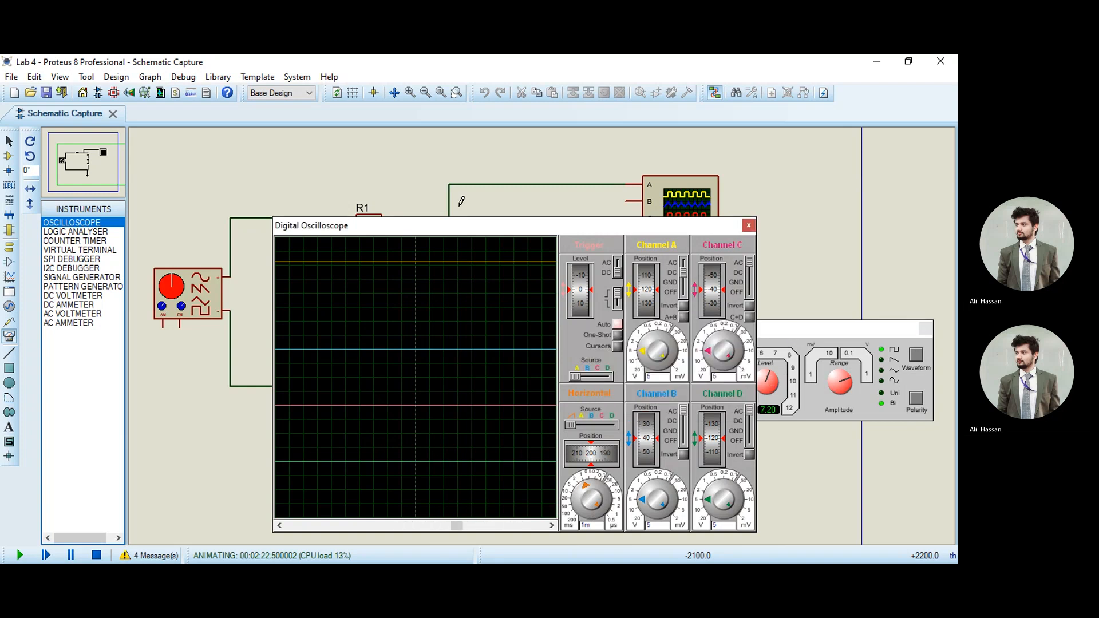
- Set the oscilloscope's horizontal timebase to 10u and switch the signal generator to the triangle waveform
drag(500, 229, 338, 206)
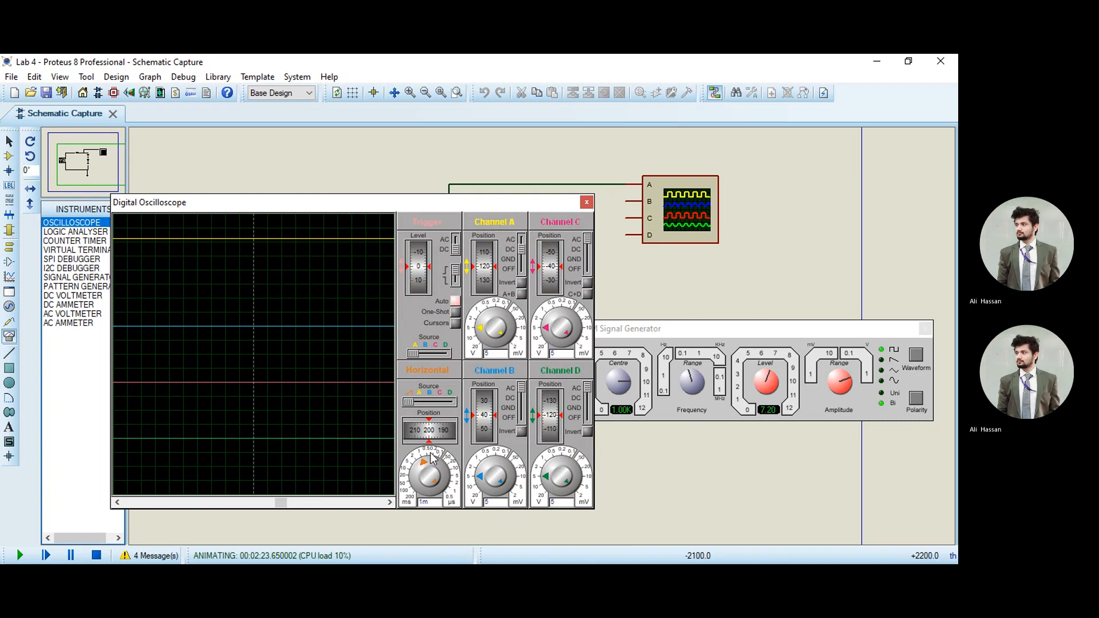
drag(423, 461, 435, 442)
click(523, 247)
drag(433, 466, 460, 481)
click(914, 361)
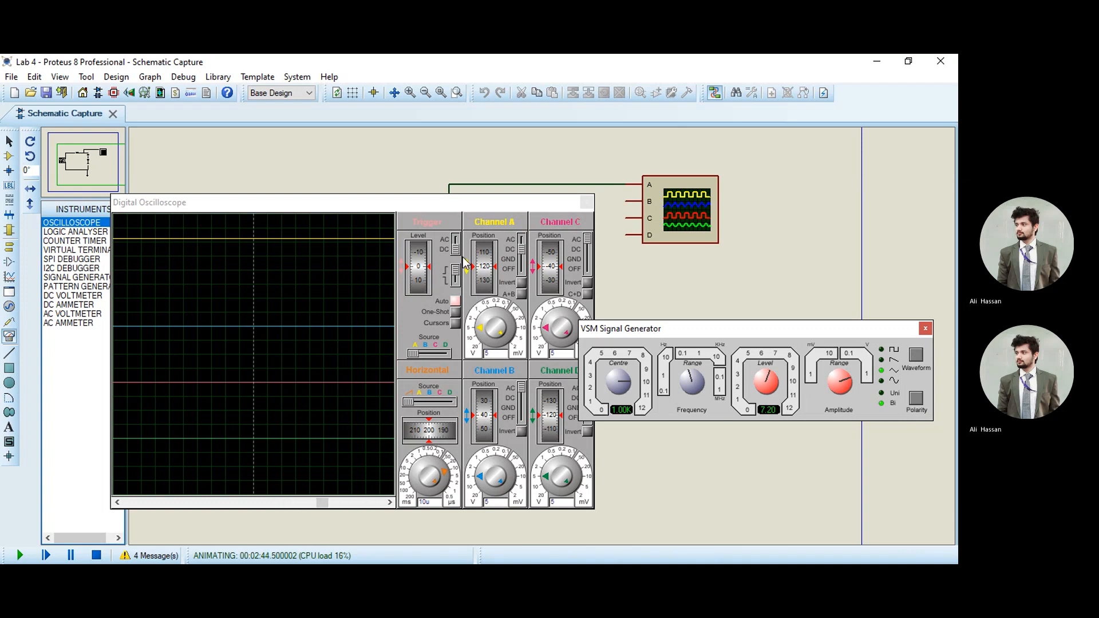
- Try DC coupling for the oscilloscope's trigger and set channel A's scale to 20 V per division
click(456, 247)
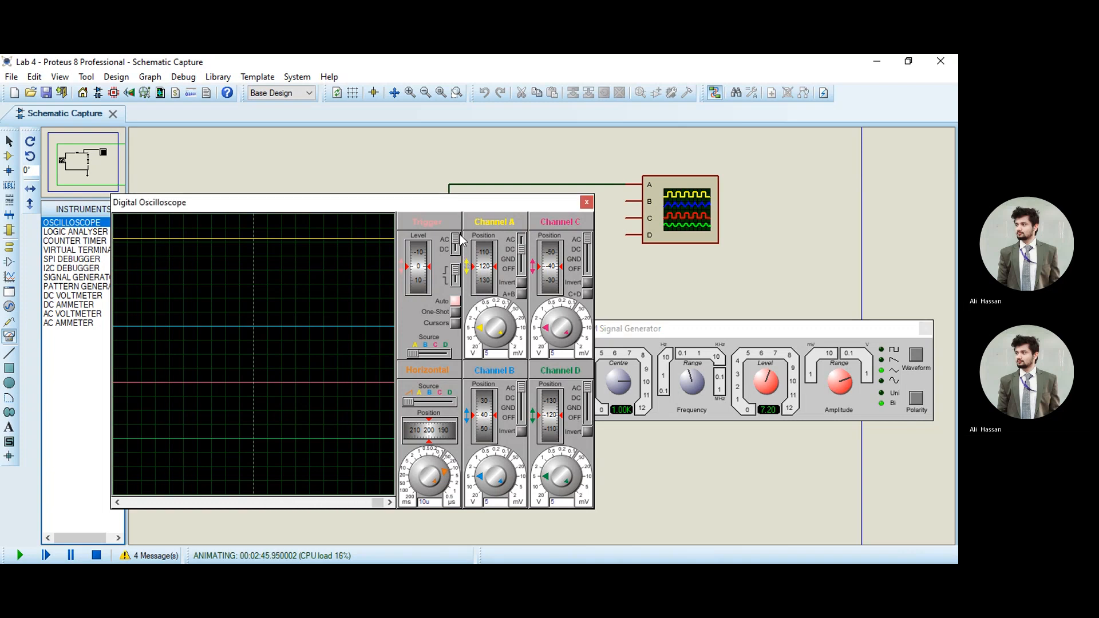
click(522, 249)
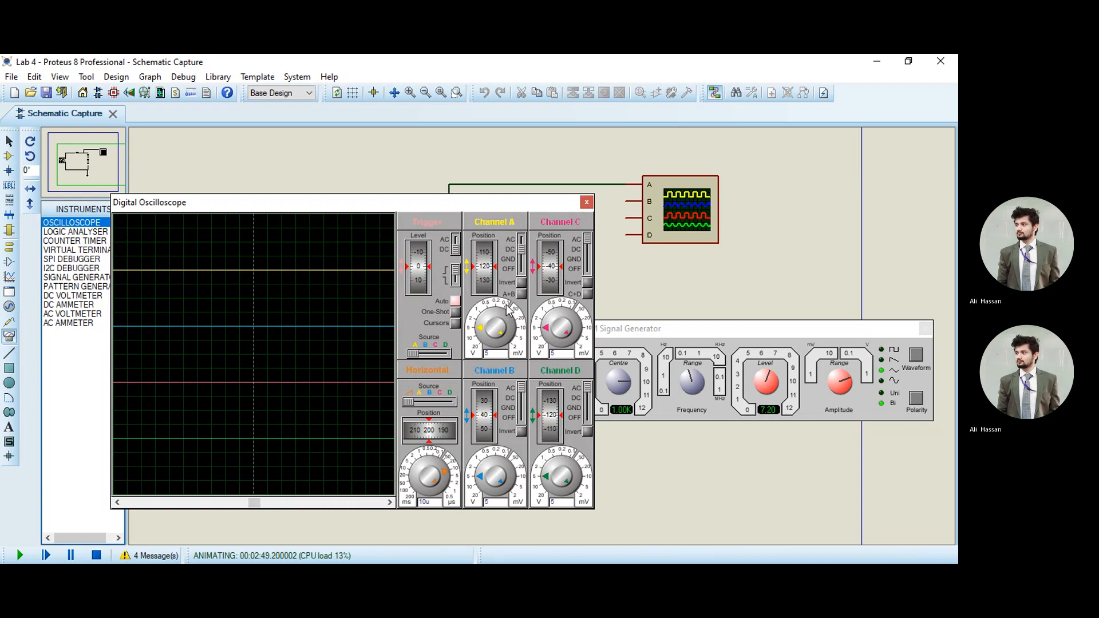
click(483, 326)
mouse_move(483, 322)
mouse_down()
mouse_move(494, 314)
mouse_move(481, 342)
mouse_up()
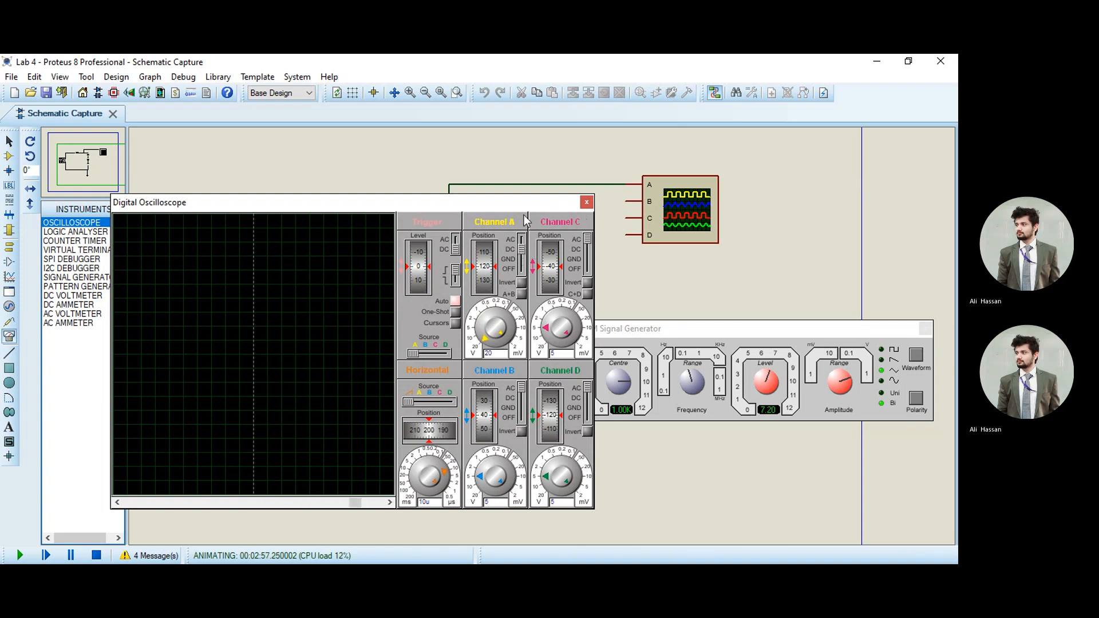
- Close the oscilloscope and signal generator windows and stop the simulation
drag(521, 204, 397, 364)
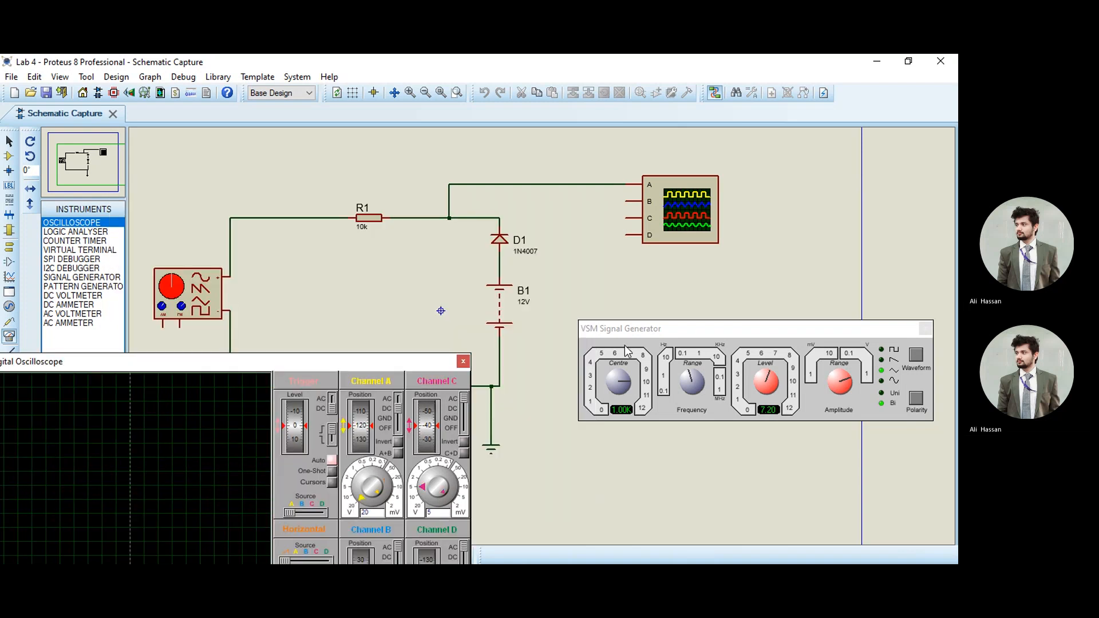
click(502, 315)
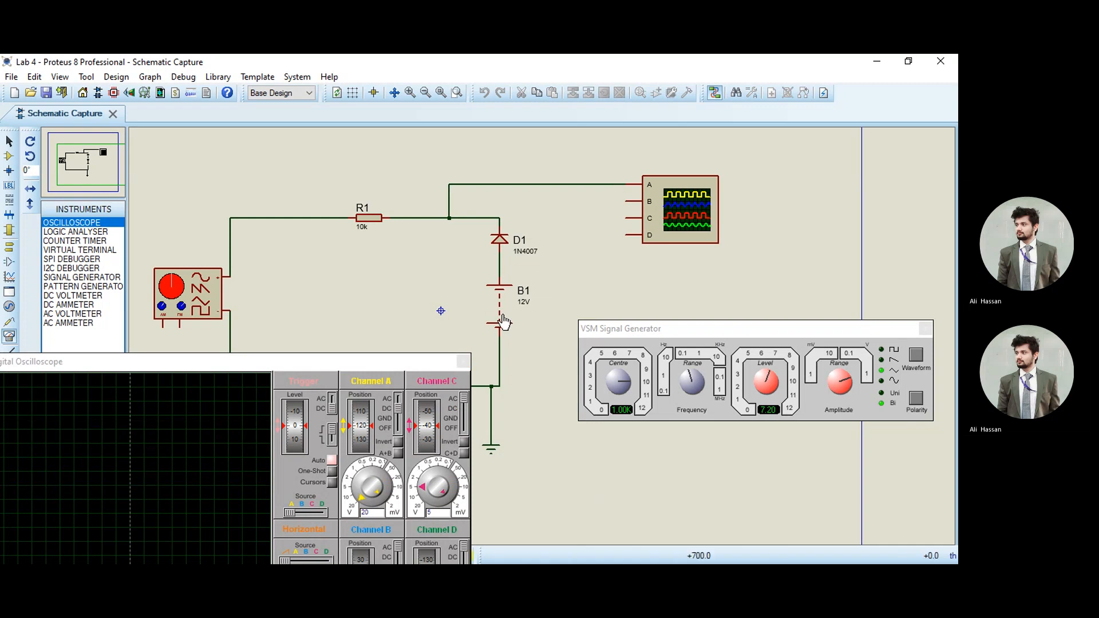
click(462, 362)
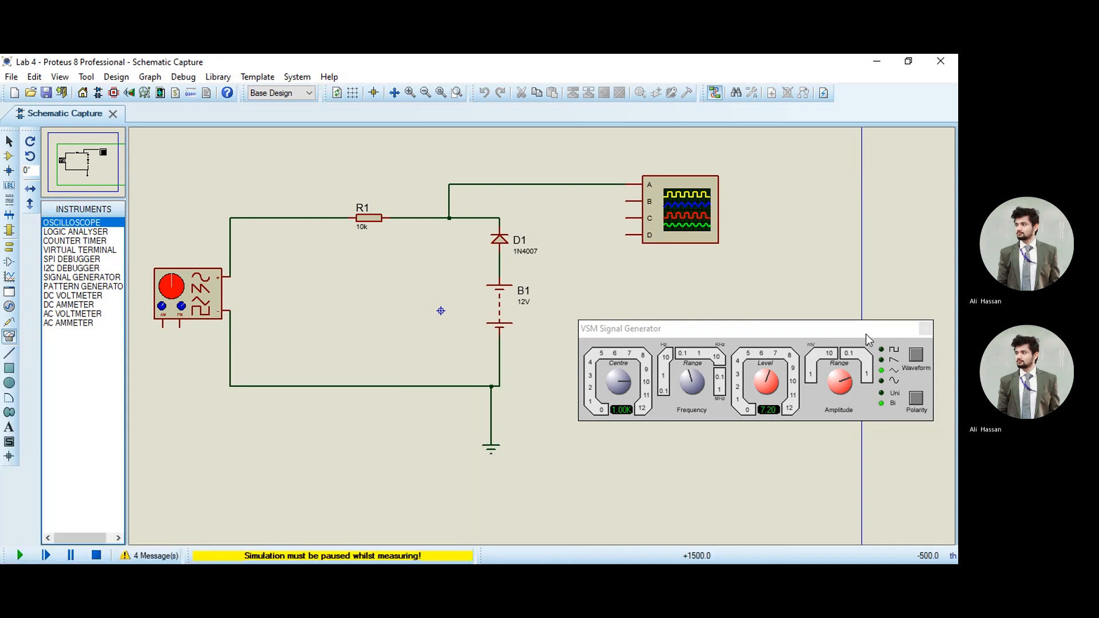
click(924, 329)
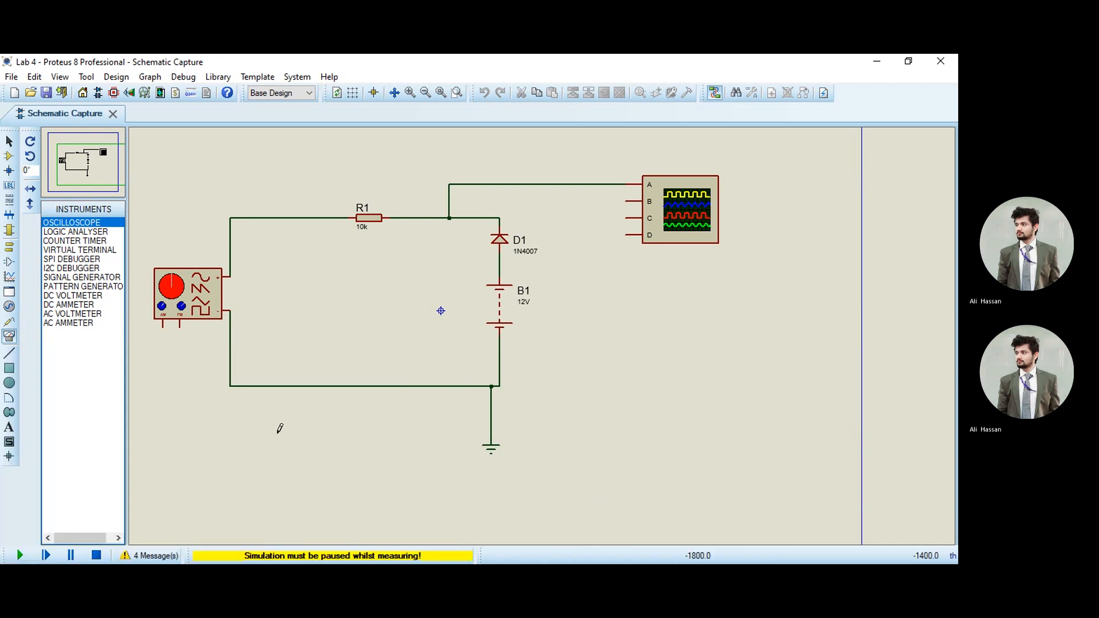
click(97, 555)
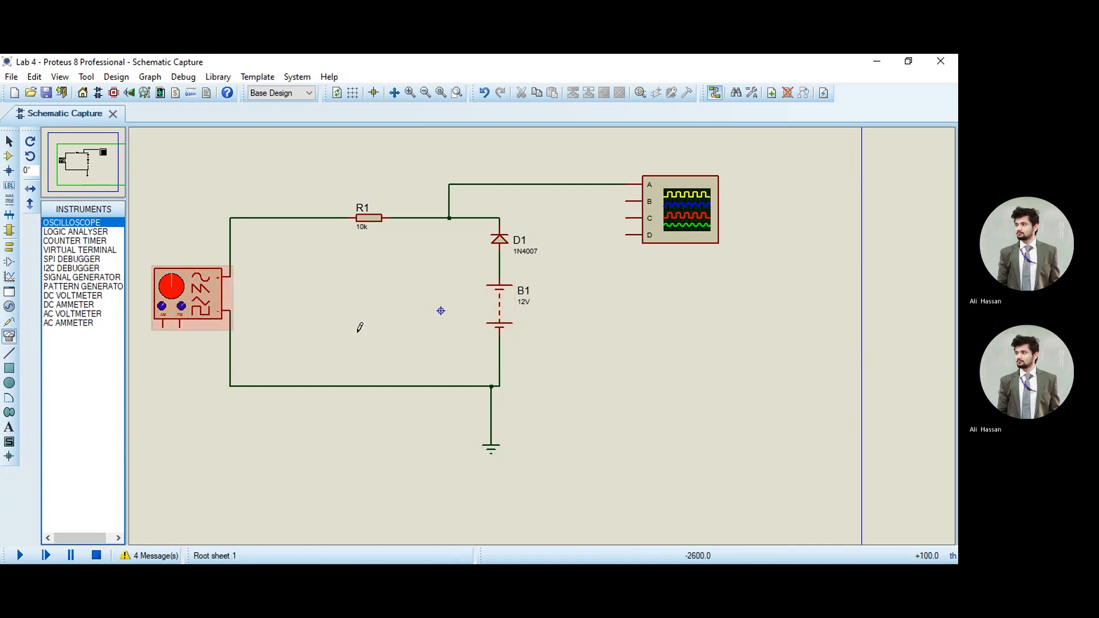
- Set the voltage of battery B1 to 1.5V
double_click(502, 319)
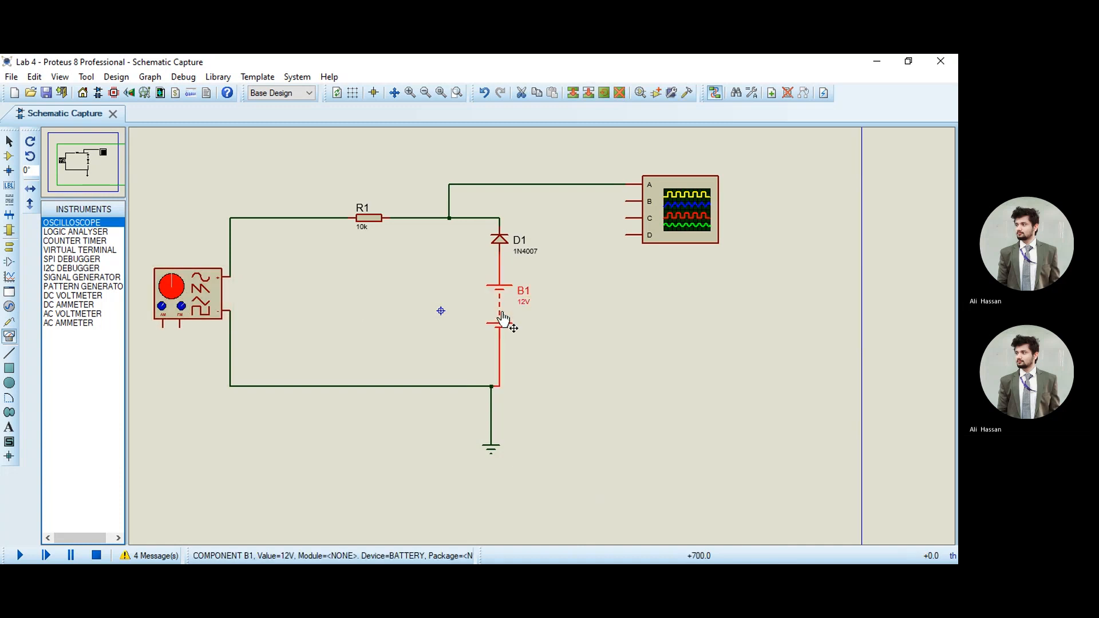
click(401, 221)
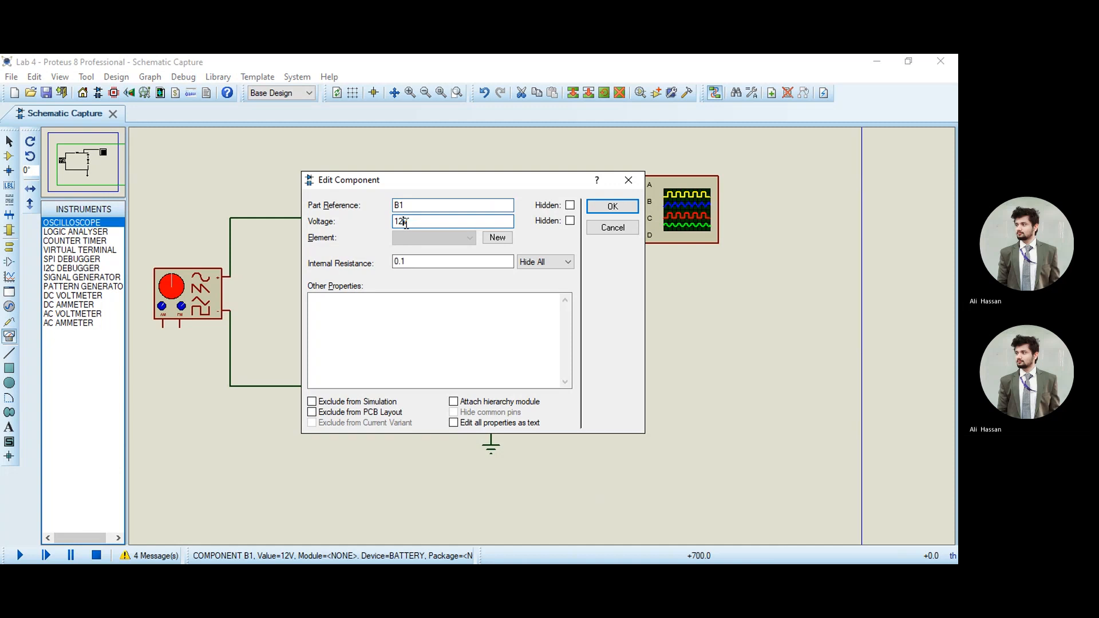
key(BackSpace)
click(609, 207)
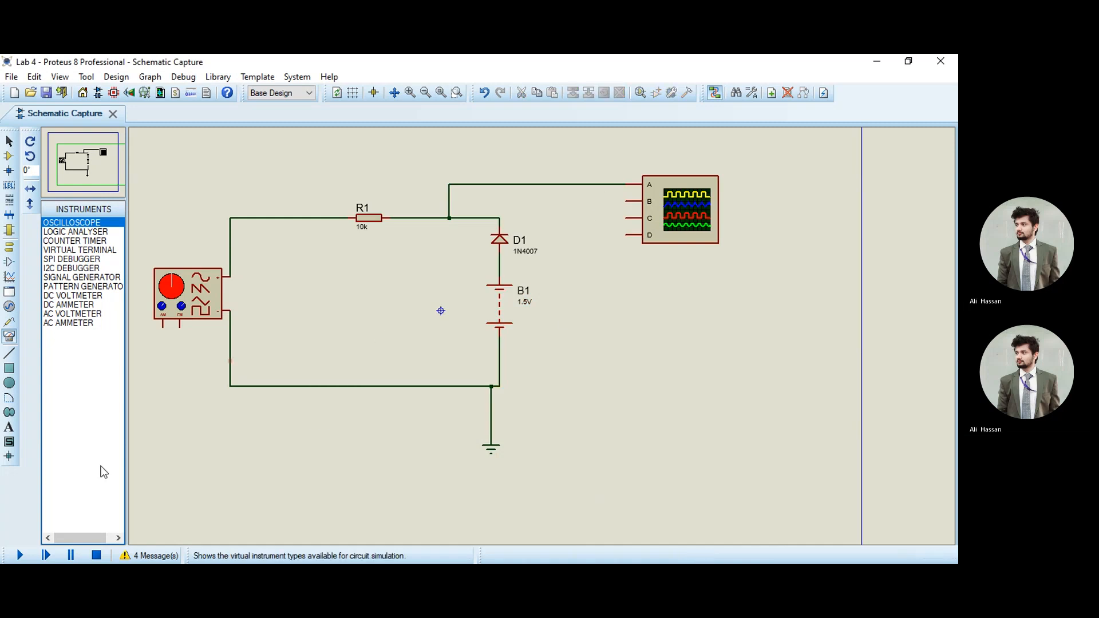
- Start the simulation and reopen the Digital Oscilloscope and VSM Signal Generator windows
click(8, 553)
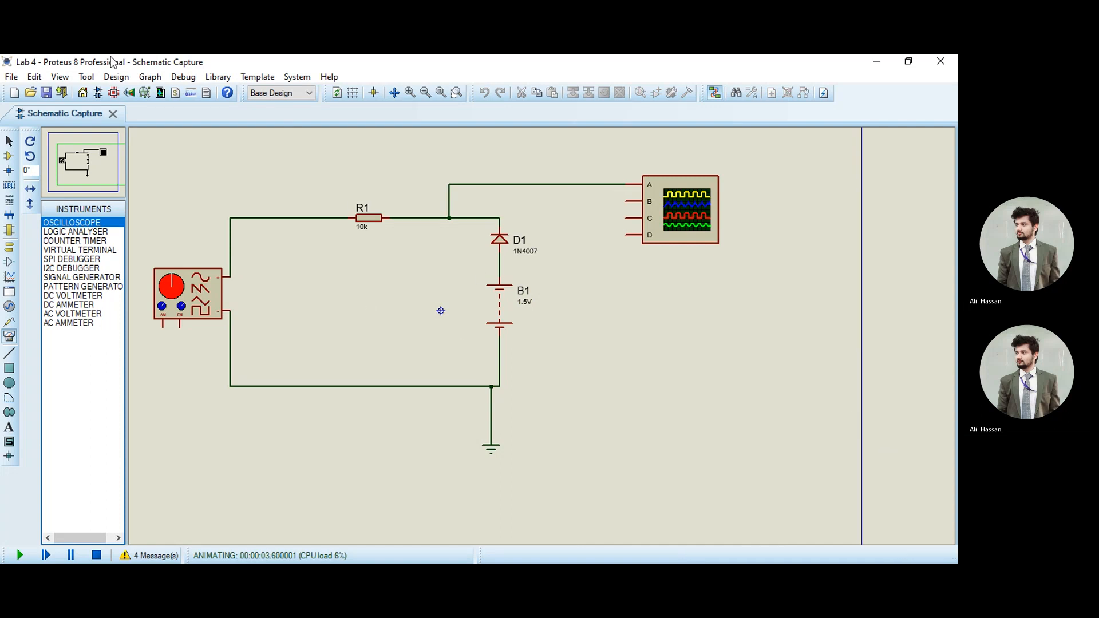
click(218, 80)
mouse_move(183, 77)
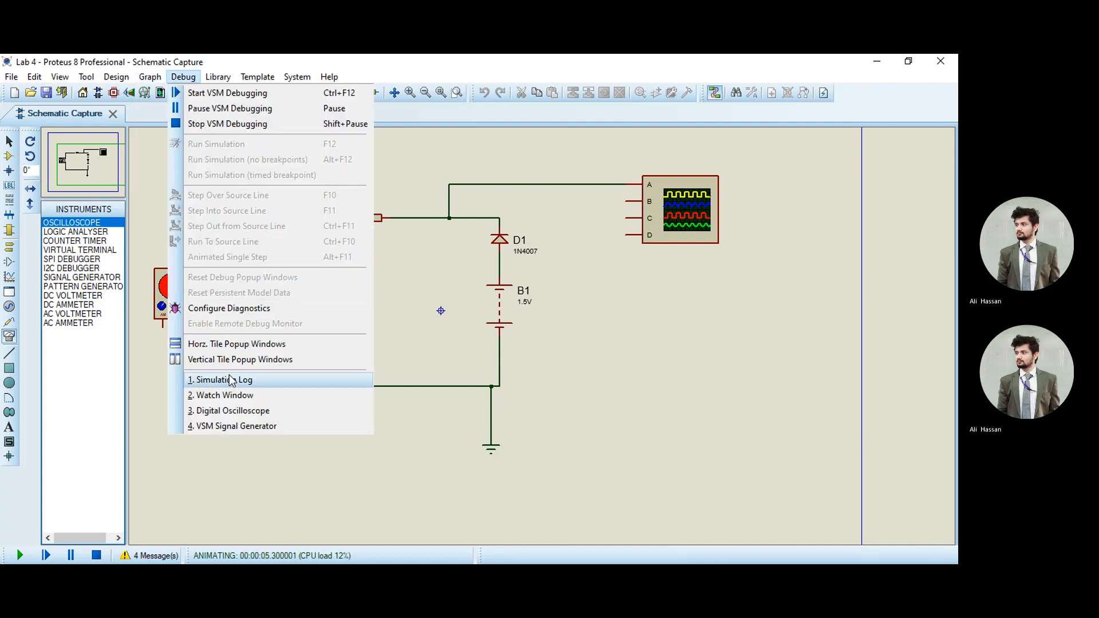
click(229, 410)
click(183, 76)
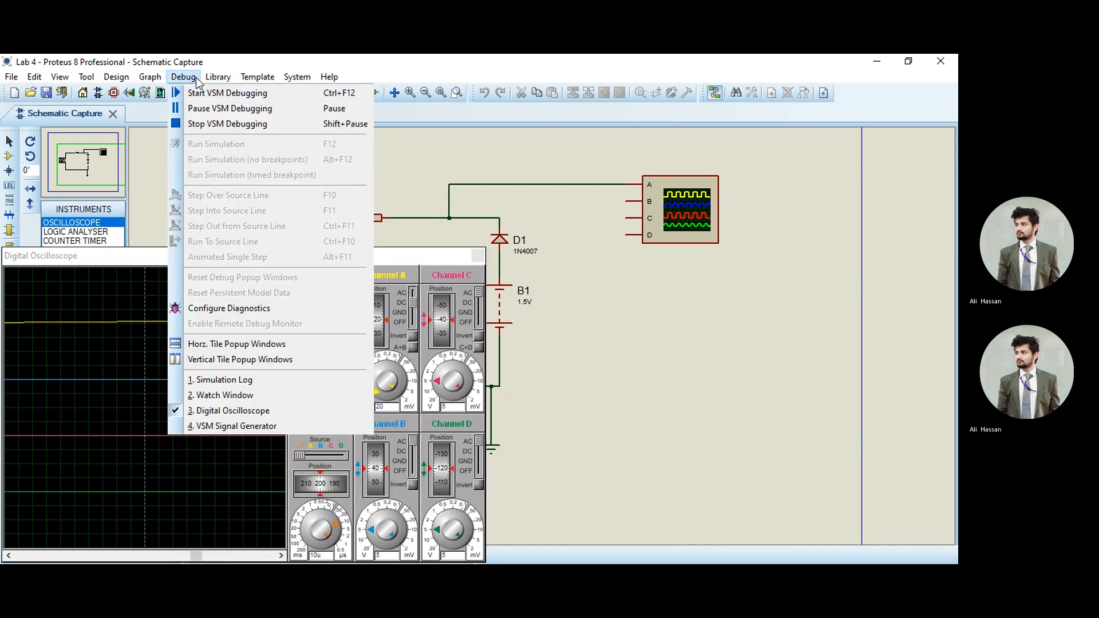
click(236, 425)
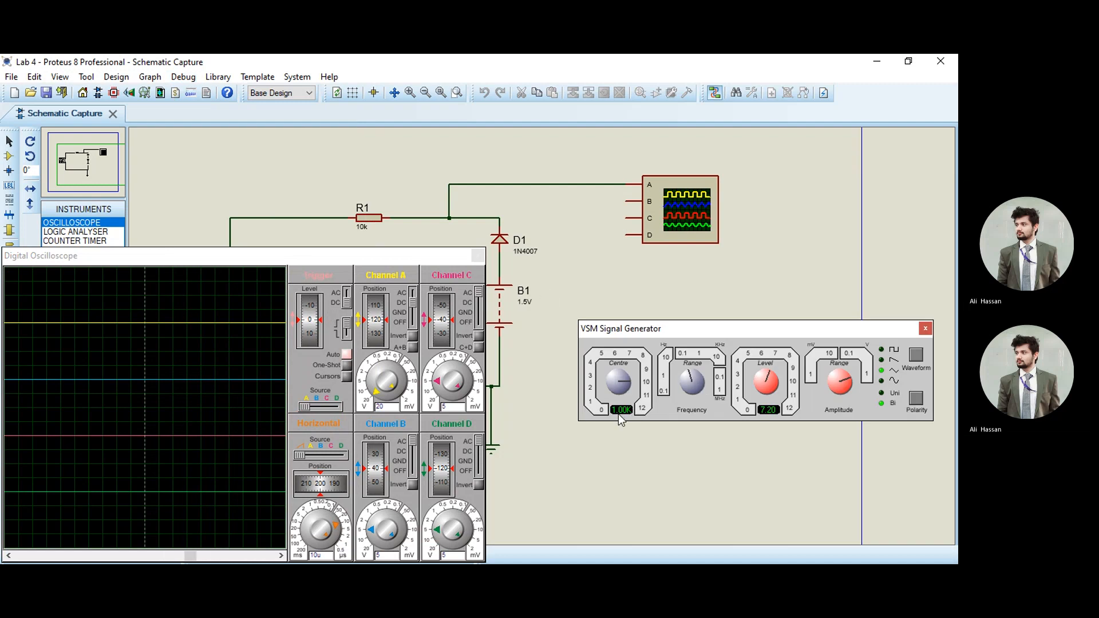
- Switch the signal generator to the square waveform and place its window clear of the oscilloscope
drag(758, 327, 657, 314)
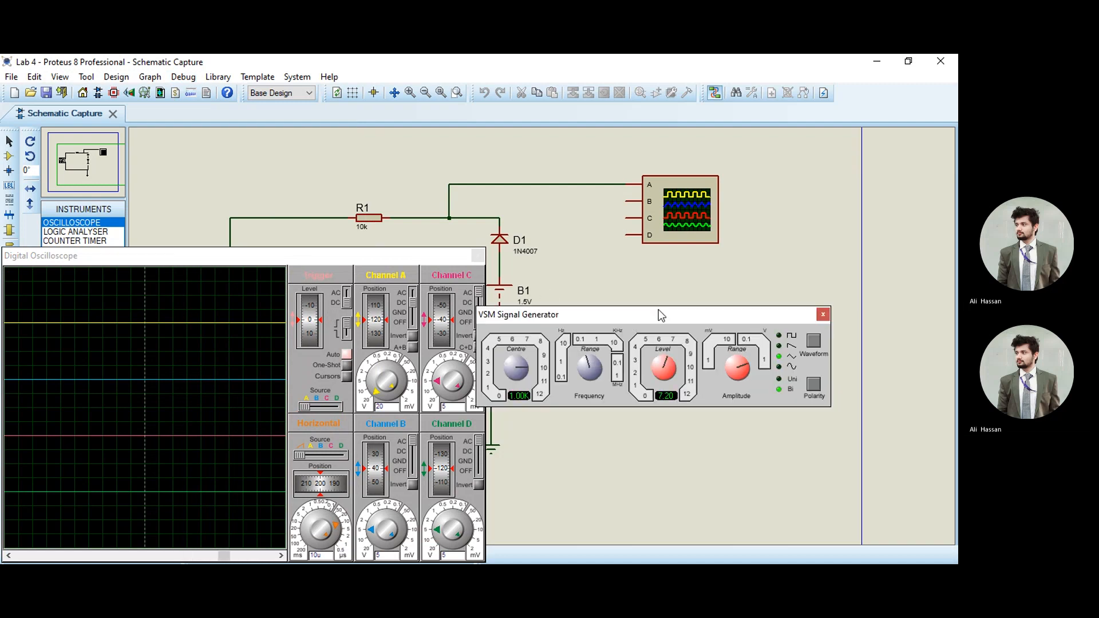
click(813, 340)
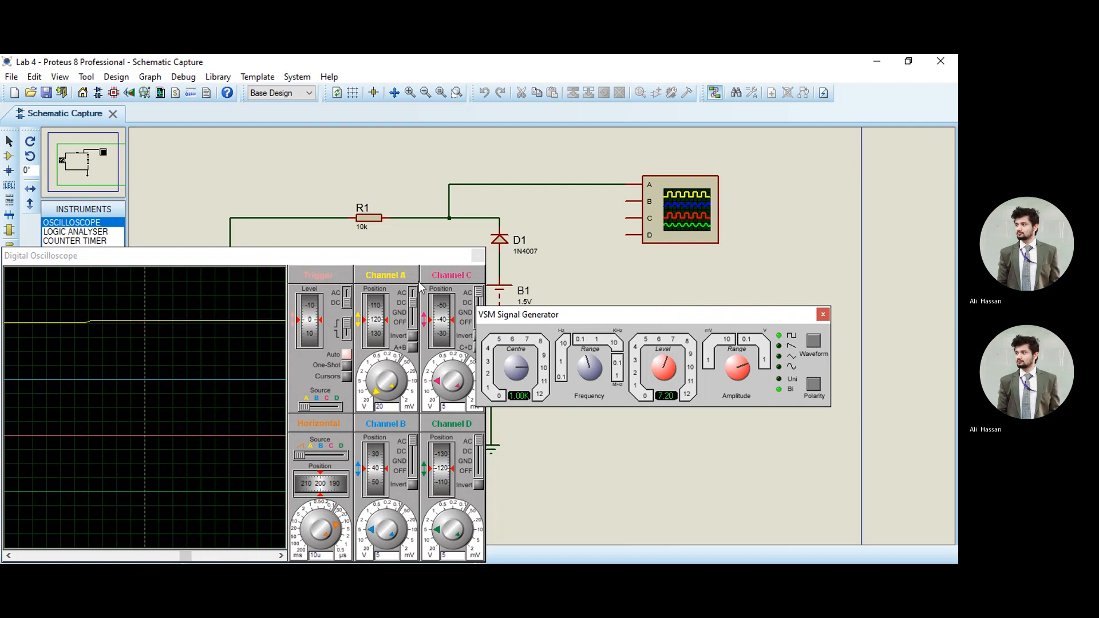
drag(597, 321, 701, 328)
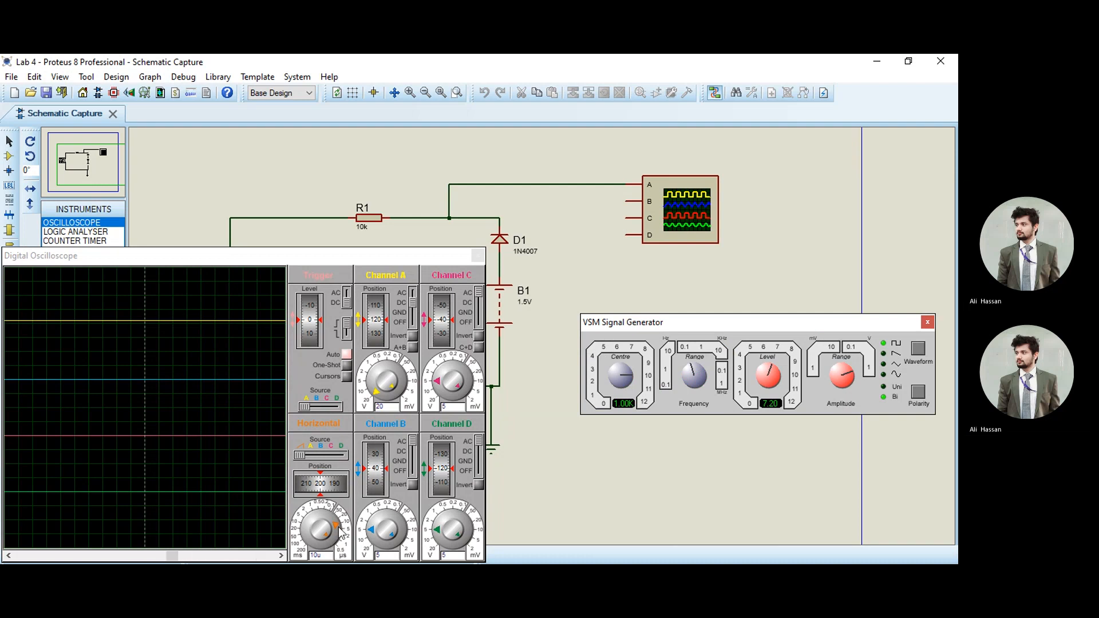
- Set the oscilloscope's horizontal timebase to 0.5m and channel A's scale to 1 V per division
click(327, 515)
drag(325, 510, 315, 508)
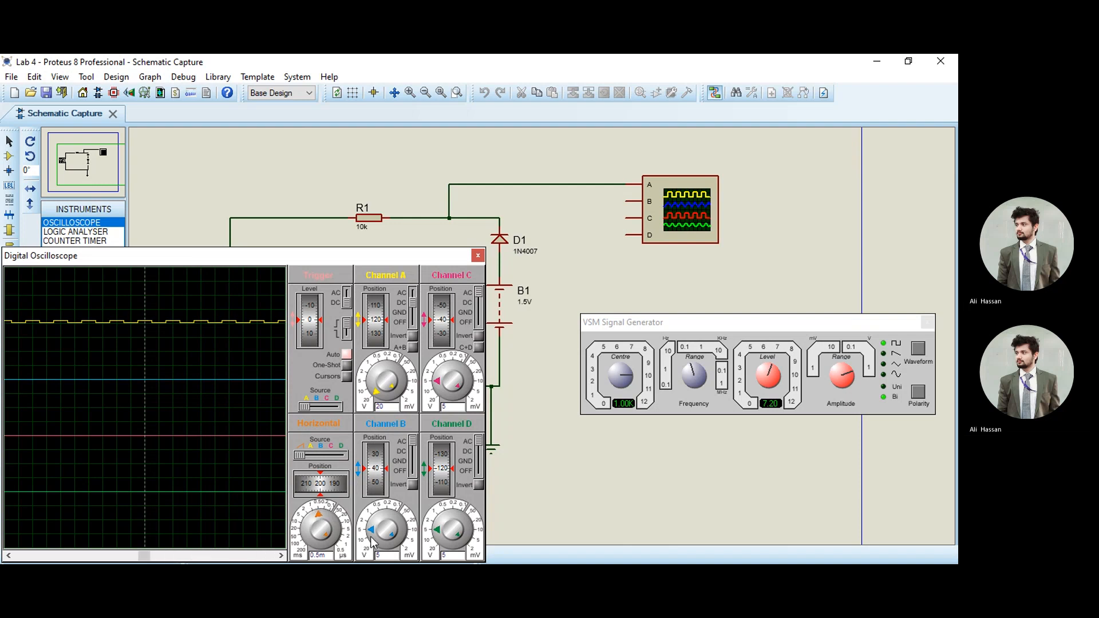
click(373, 389)
drag(372, 389, 375, 375)
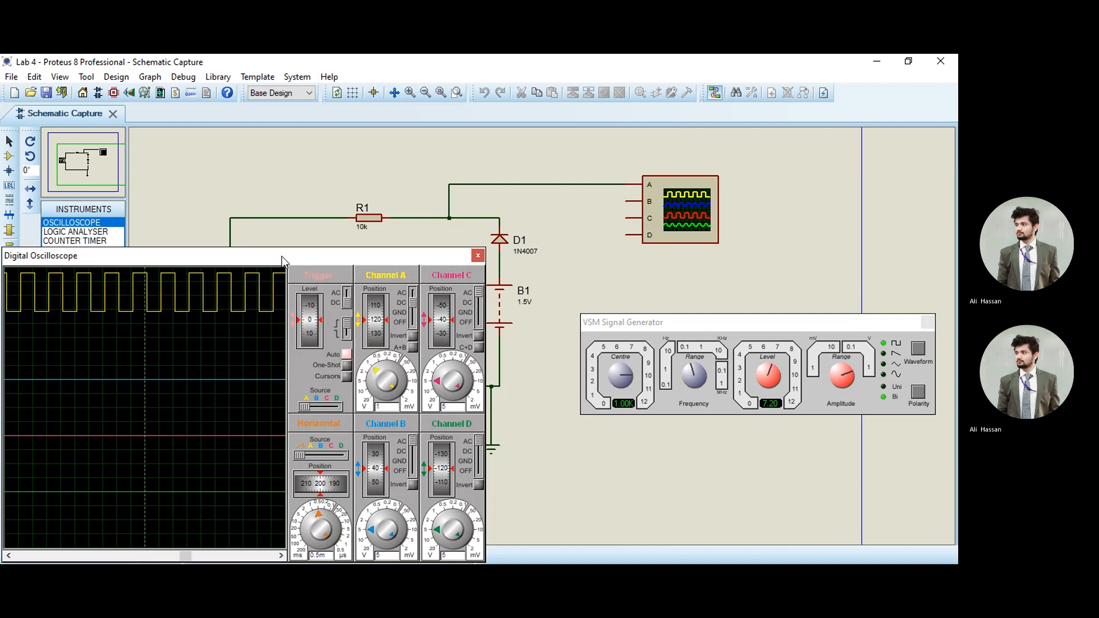
- Enable the oscilloscope's cursors and measure the upper and lower levels of the channel A square wave
drag(282, 256, 346, 259)
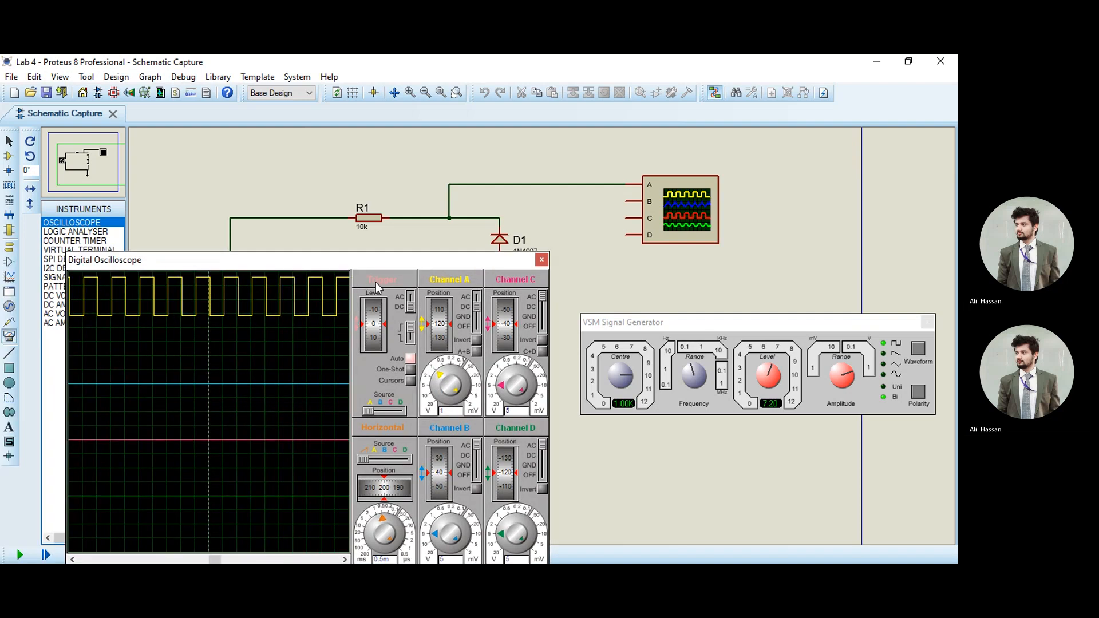
click(410, 380)
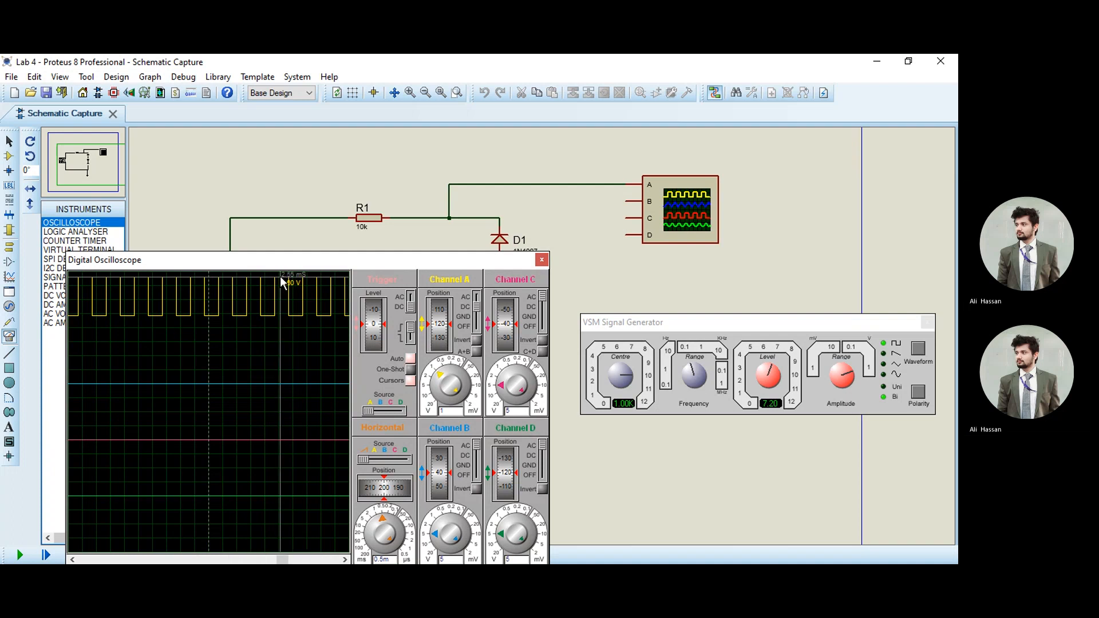
click(281, 277)
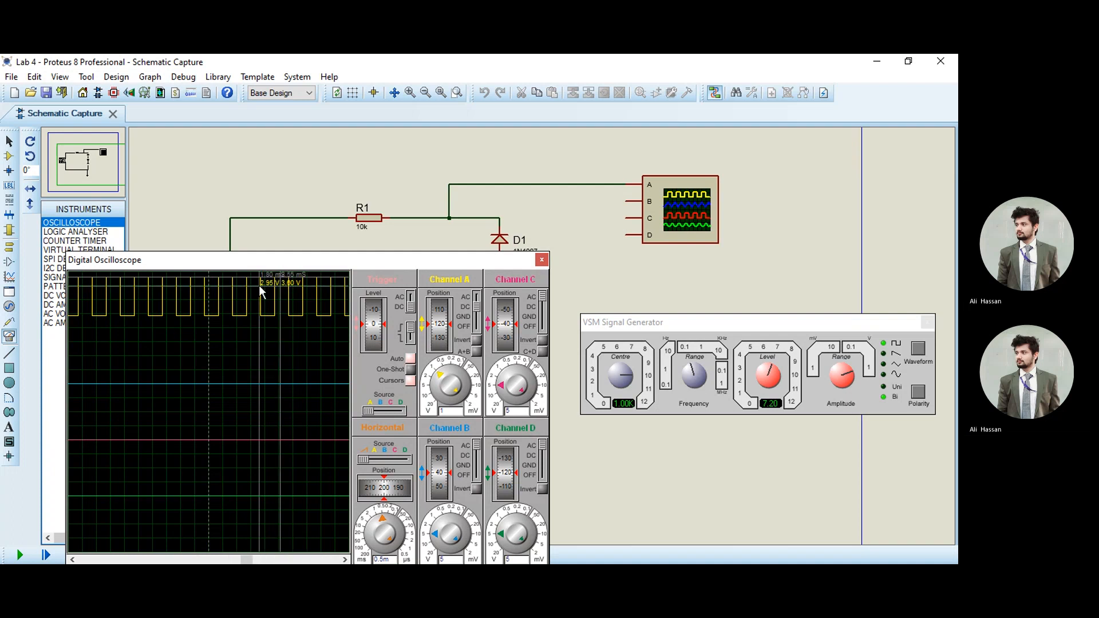
click(295, 314)
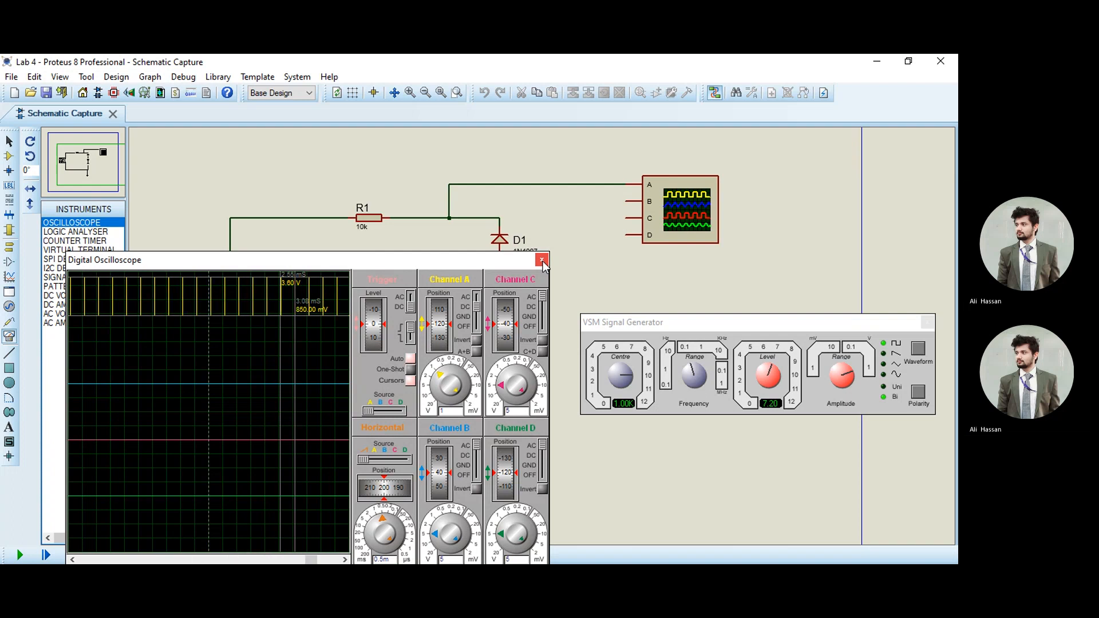
- Close the oscilloscope and signal generator windows to uncover the whole schematic
click(542, 261)
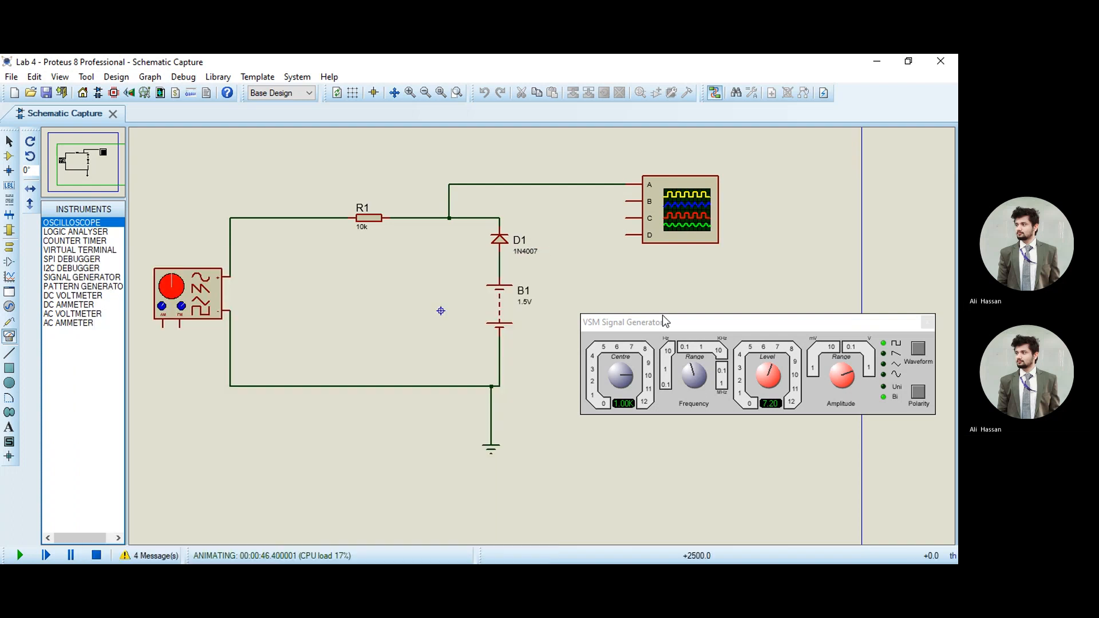
drag(703, 330, 335, 335)
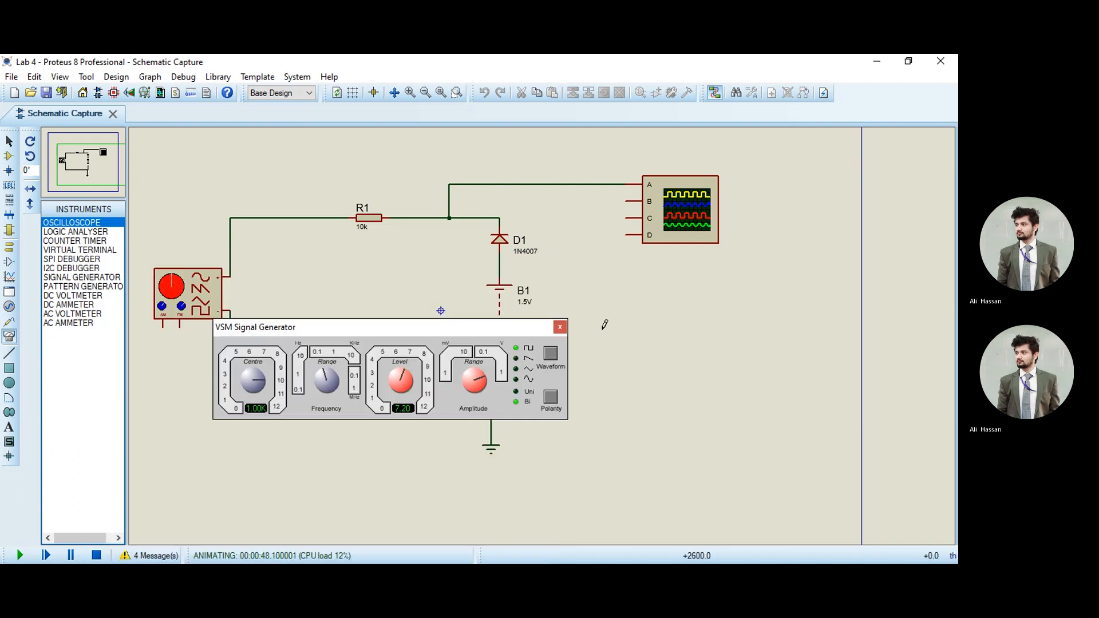
click(560, 328)
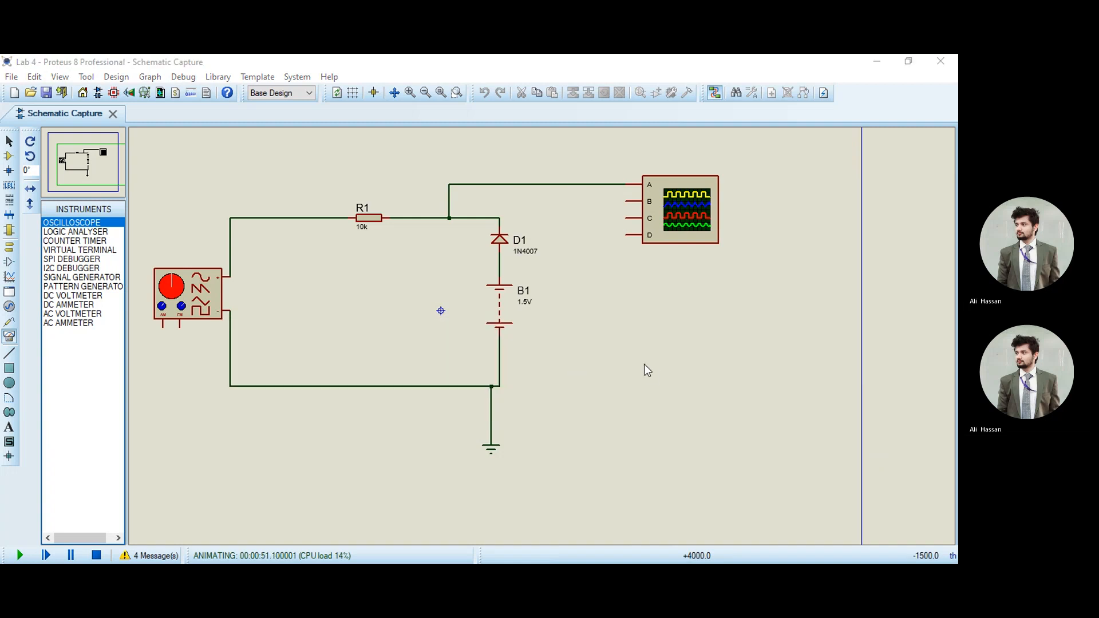